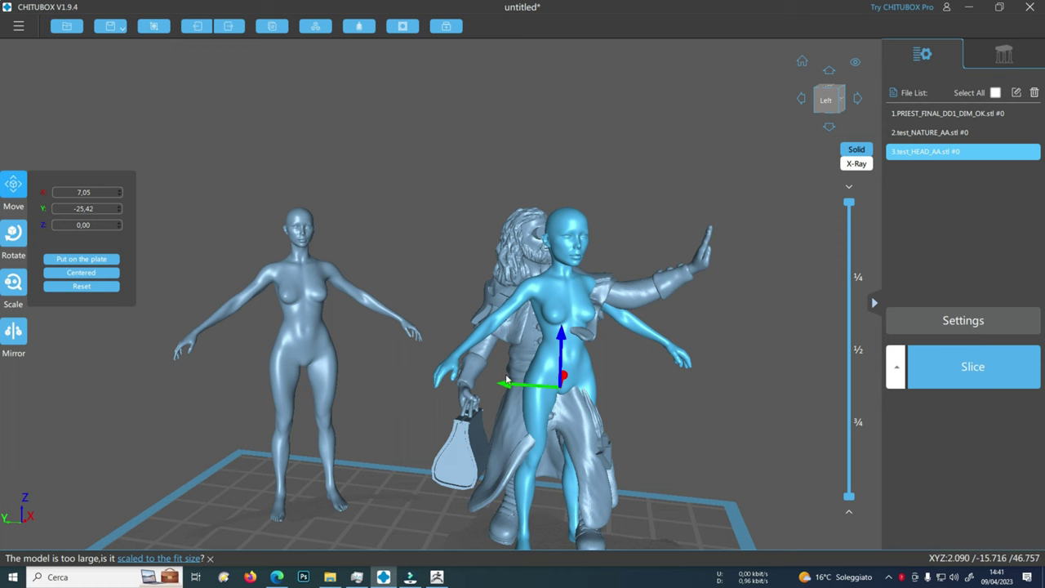
# Switch to ZBrush and open FEMALE_START_MINE_AA1.ZPR from the FEMALE_START folder without saving changes to the current project.
pyautogui.moveTo(582, 404); pyautogui.dragTo(431, 174)
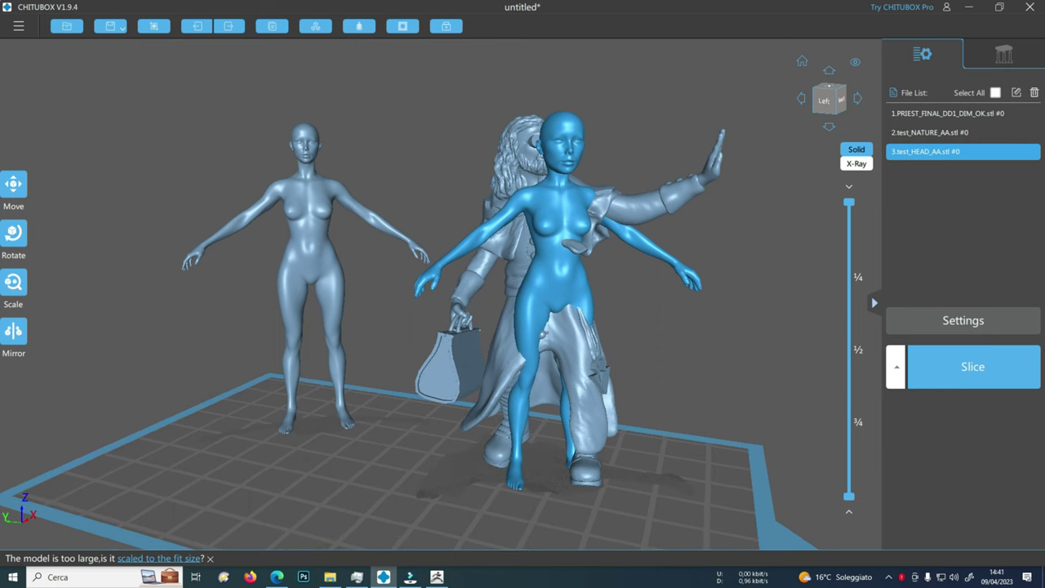
pyautogui.click(439, 577)
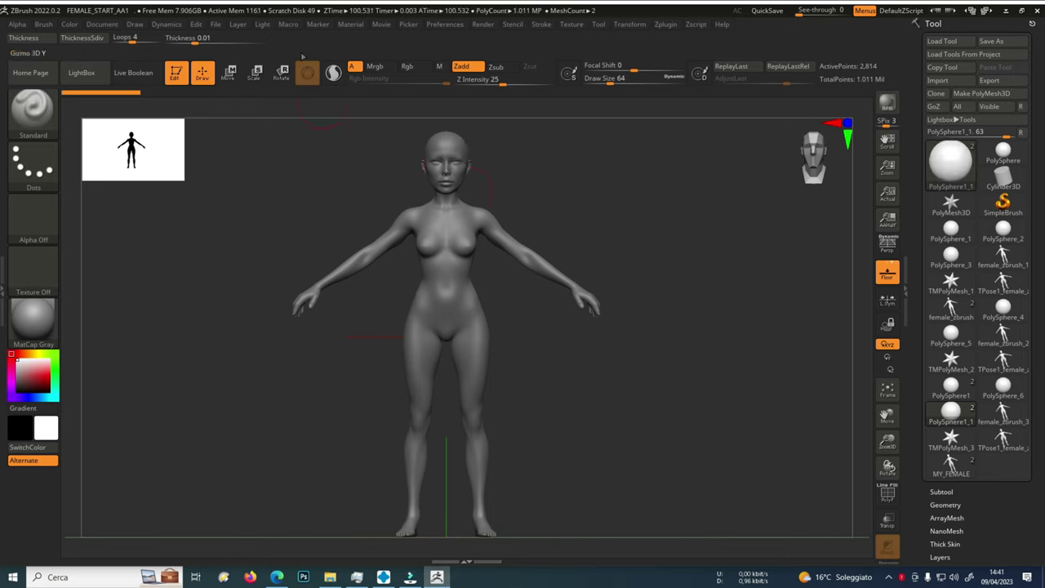
pyautogui.click(216, 25)
pyautogui.click(238, 45)
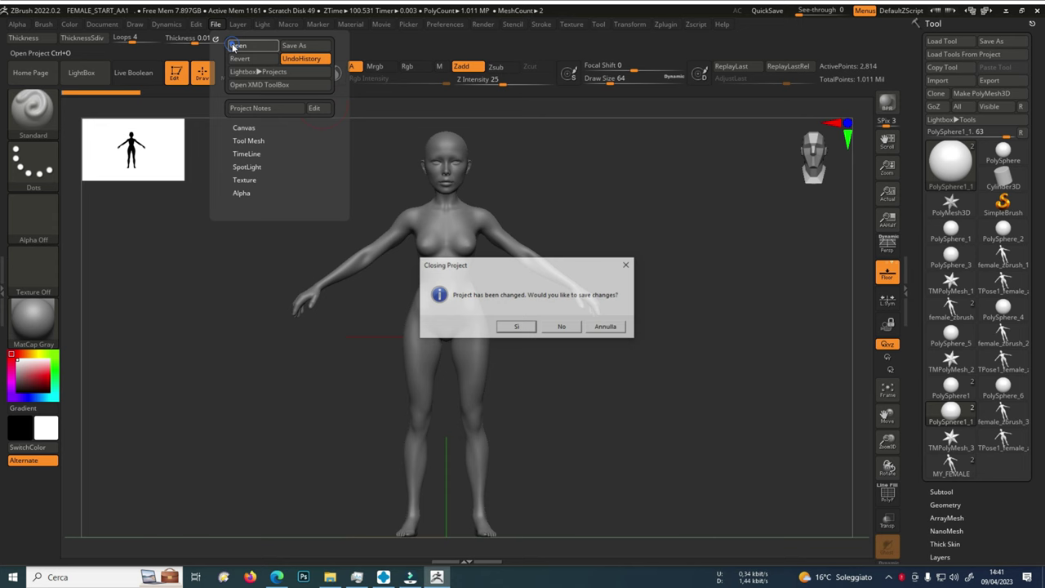
pyautogui.click(563, 327)
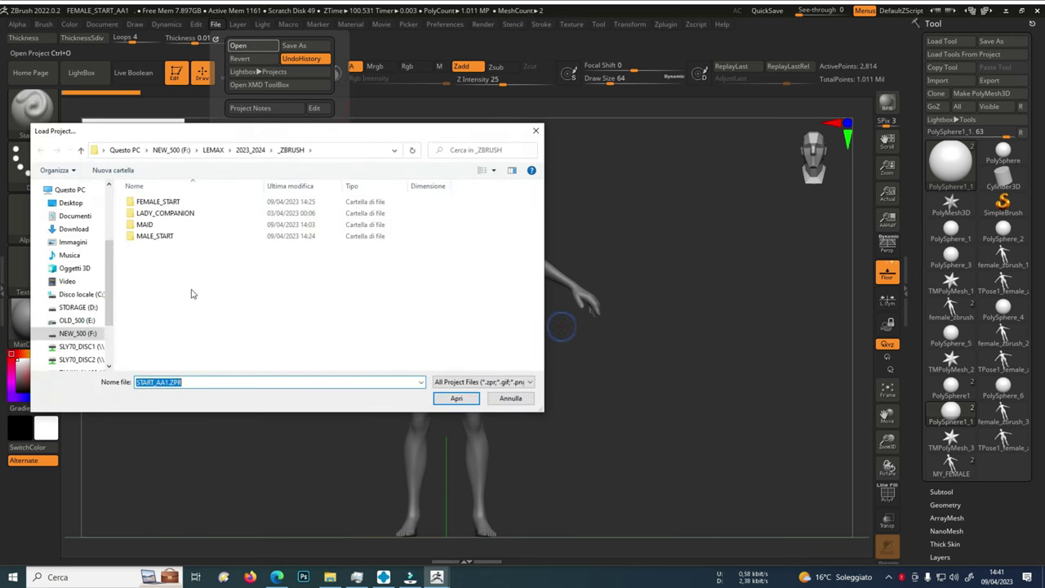
pyautogui.doubleClick(167, 201)
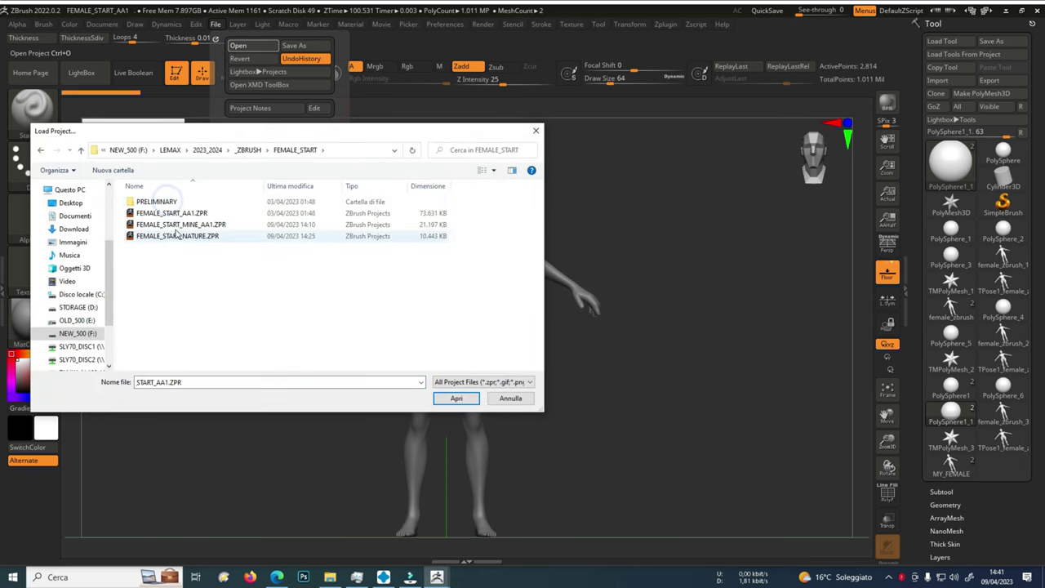
pyautogui.doubleClick(184, 225)
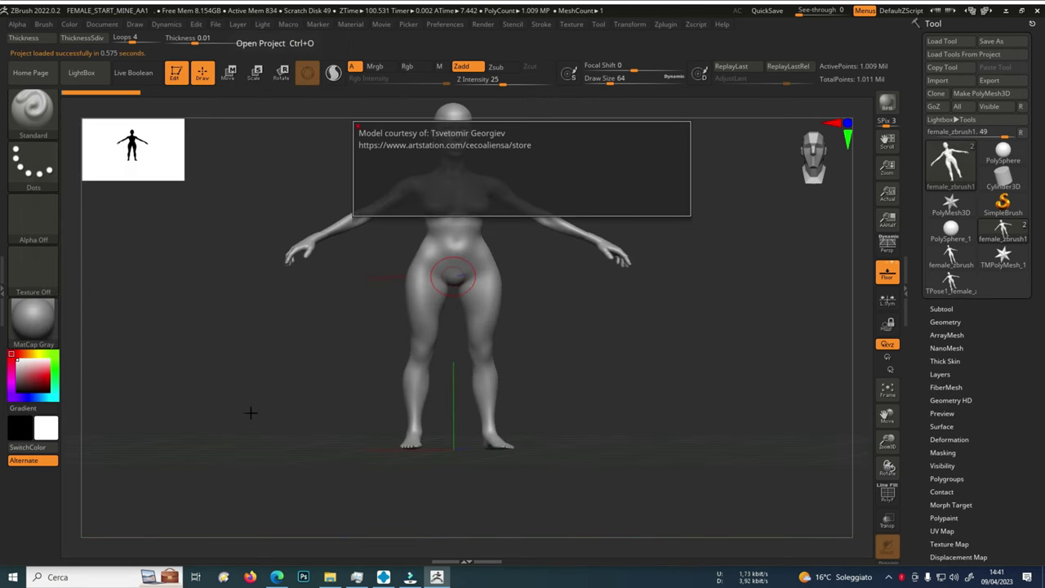
# Examine the loaded female figure's proportions from several angles and return to a straight front view.
pyautogui.moveTo(645, 440); pyautogui.dragTo(615, 474)
pyautogui.moveTo(574, 383); pyautogui.dragTo(618, 363)
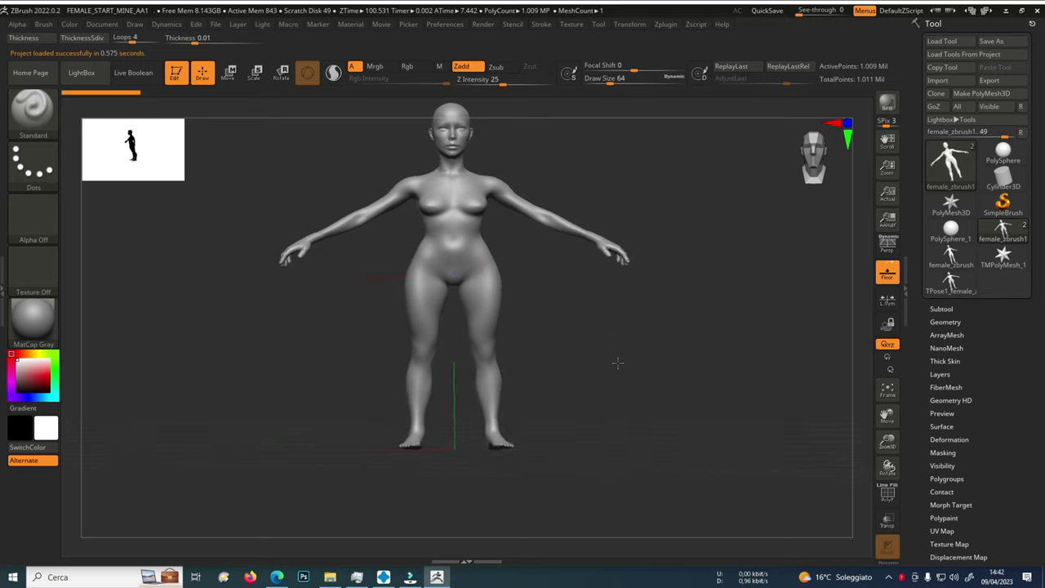
pyautogui.keyDown('alt'); pyautogui.moveTo(564, 338); pyautogui.dragTo(545, 377); pyautogui.keyUp('alt')
pyautogui.moveTo(617, 397); pyautogui.dragTo(604, 445)
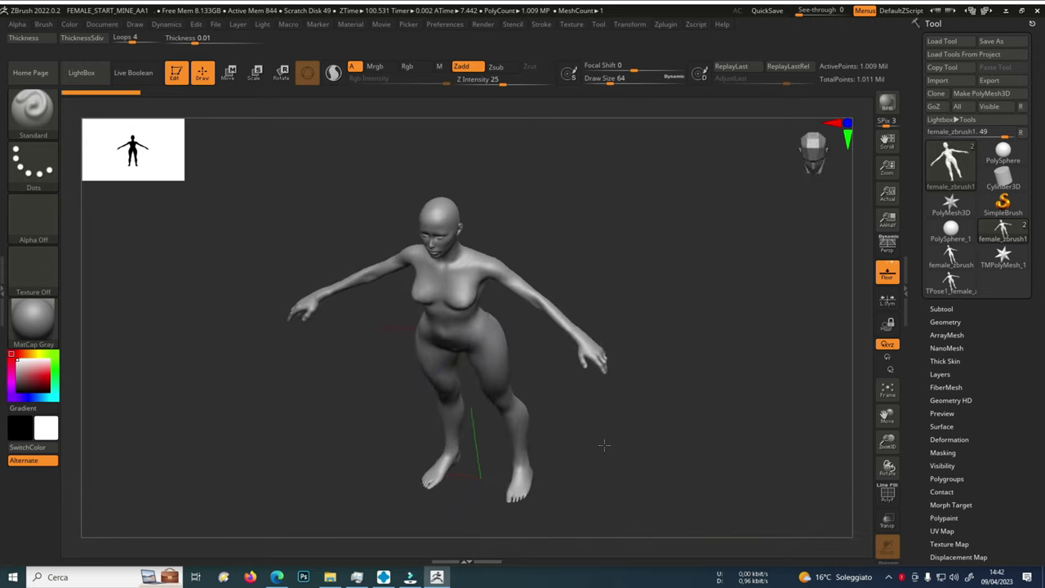
pyautogui.moveTo(329, 334); pyautogui.dragTo(297, 325)
pyautogui.rightClick(296, 325)
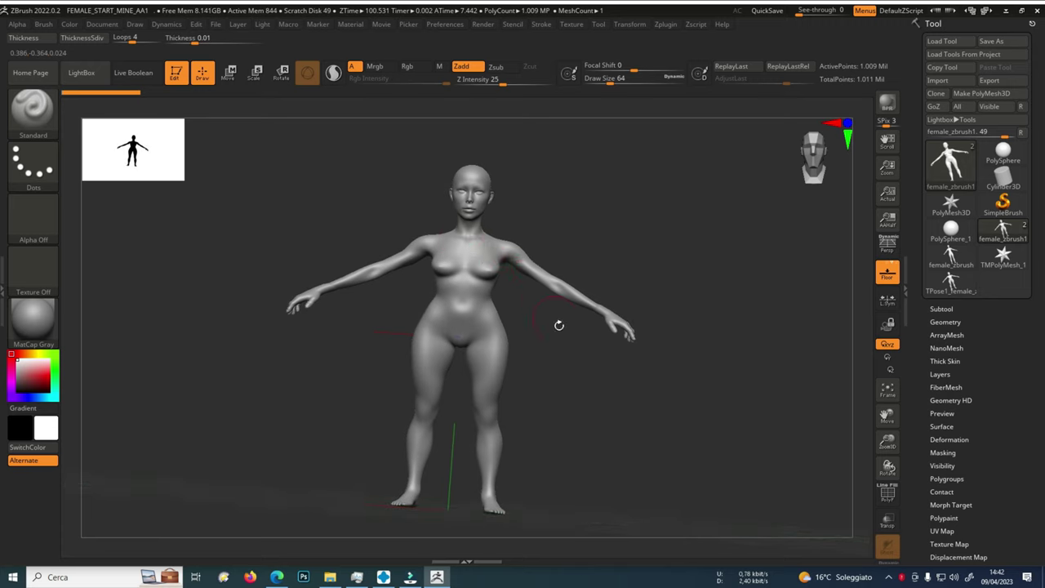
pyautogui.moveTo(555, 335); pyautogui.dragTo(635, 295)
pyautogui.click(810, 153)
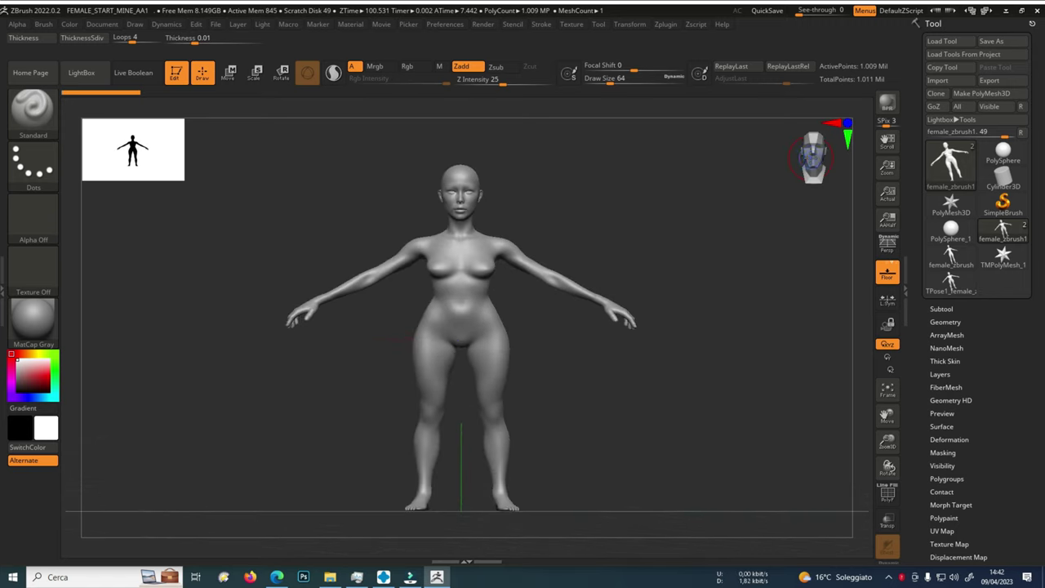
# Export the visible figure through 3D Print Hub as test_MINE_AA.stl in the _ZBRUSH folder.
pyautogui.click(667, 24)
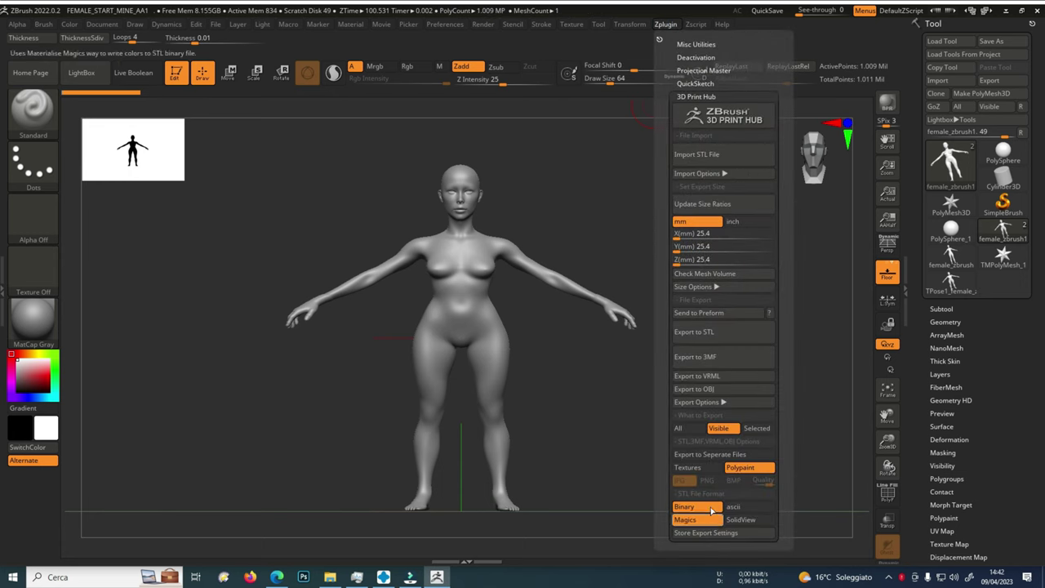
pyautogui.click(701, 334)
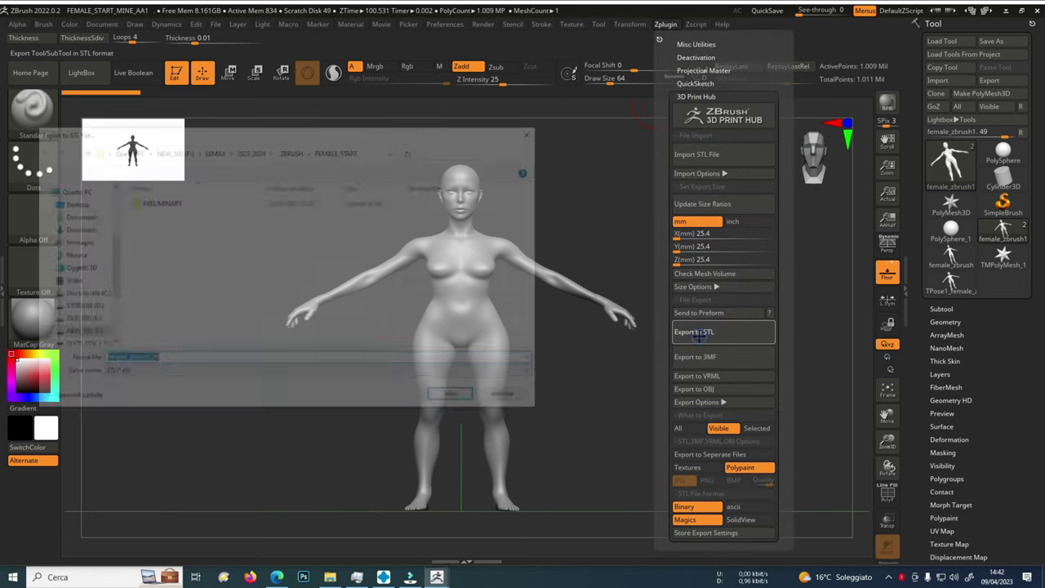
pyautogui.click(163, 202)
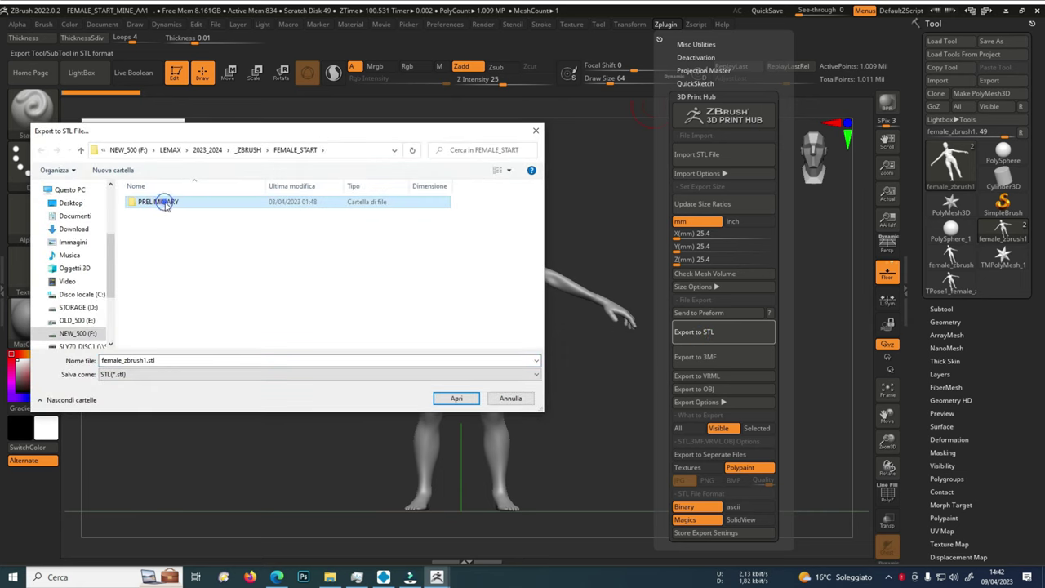
pyautogui.click(248, 149)
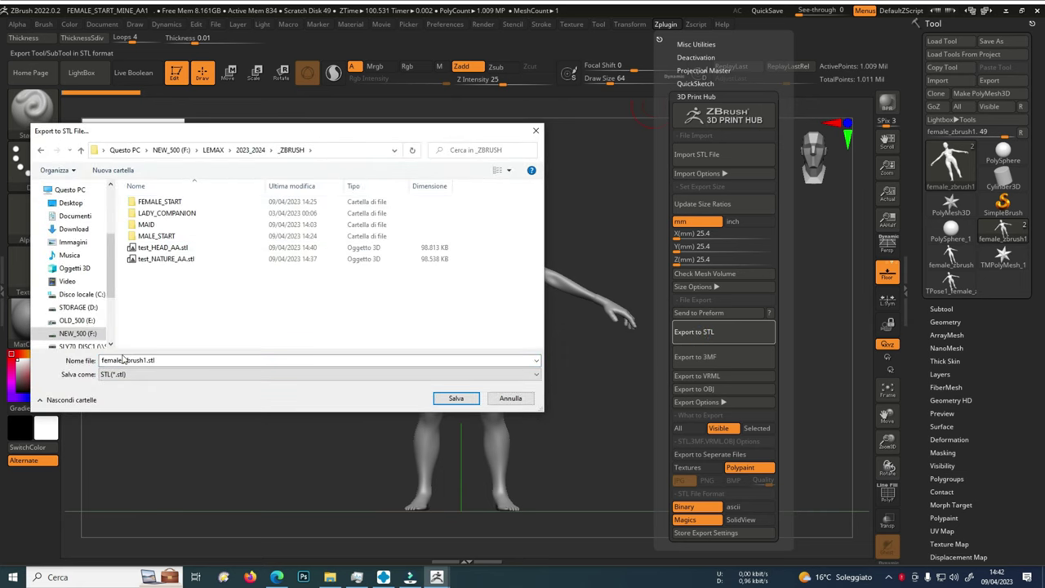
pyautogui.click(163, 247)
pyautogui.click(121, 360)
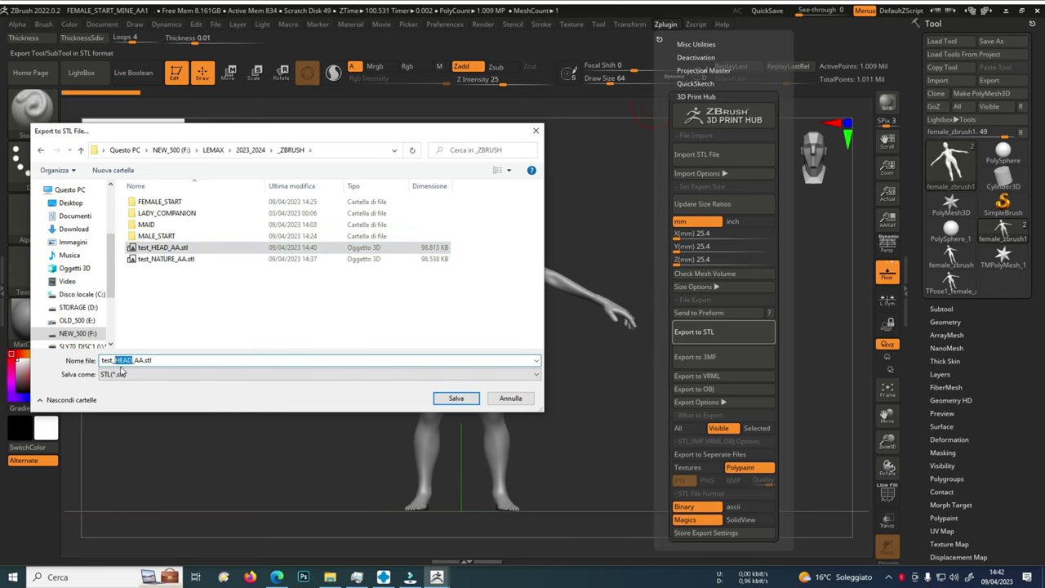
pyautogui.write('MIN')
pyautogui.press('Return')
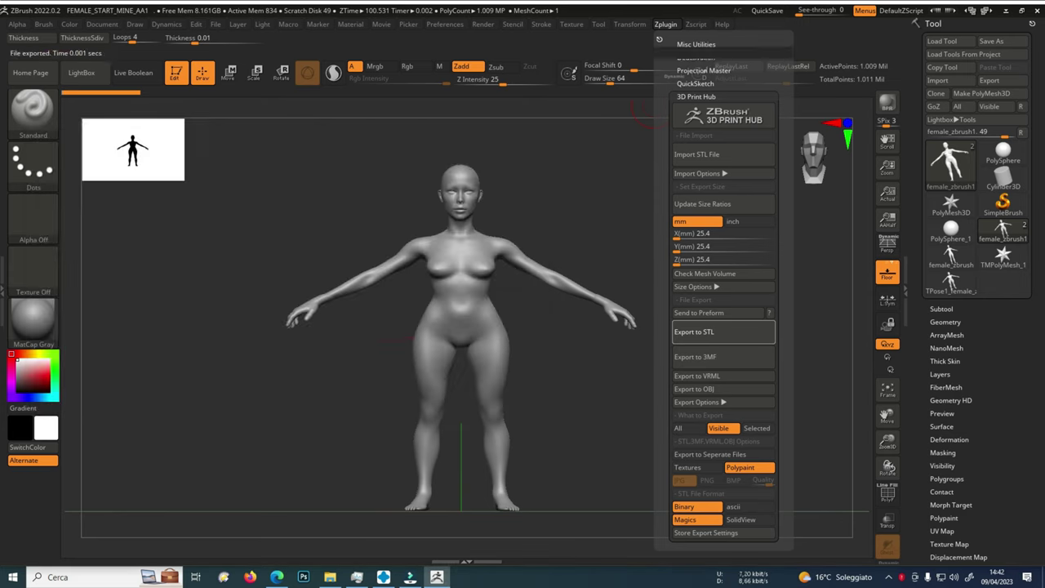
# Switch to CHITUBOX and add test_MINE_AA.stl to the scene.
pyautogui.click(384, 576)
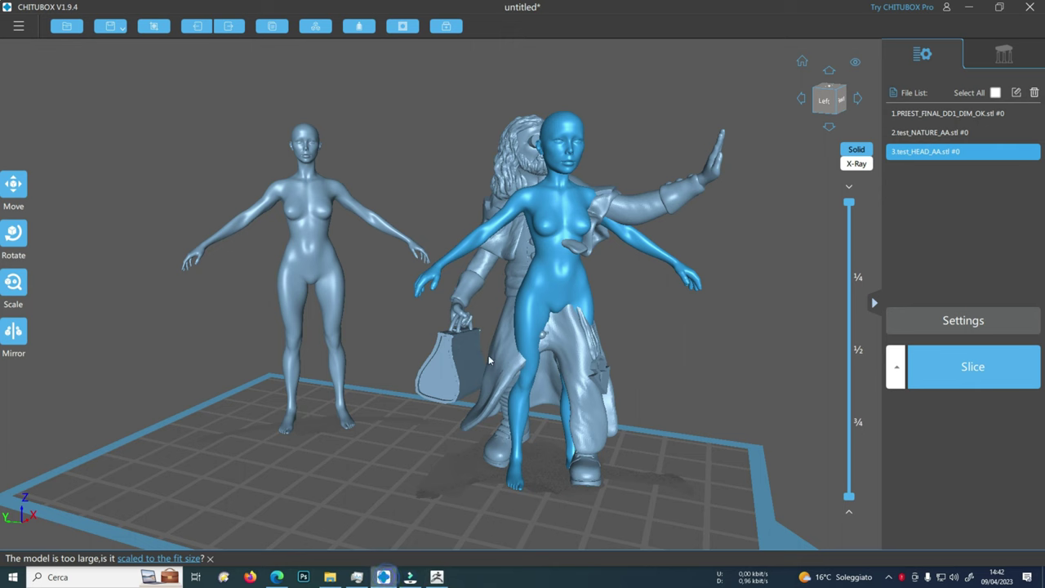
pyautogui.click(67, 28)
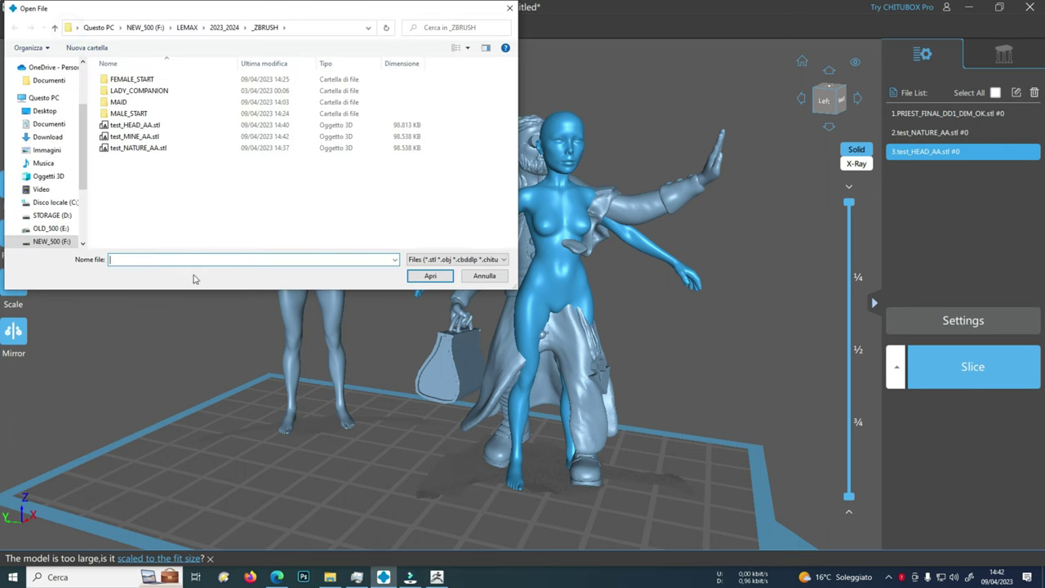
pyautogui.doubleClick(155, 136)
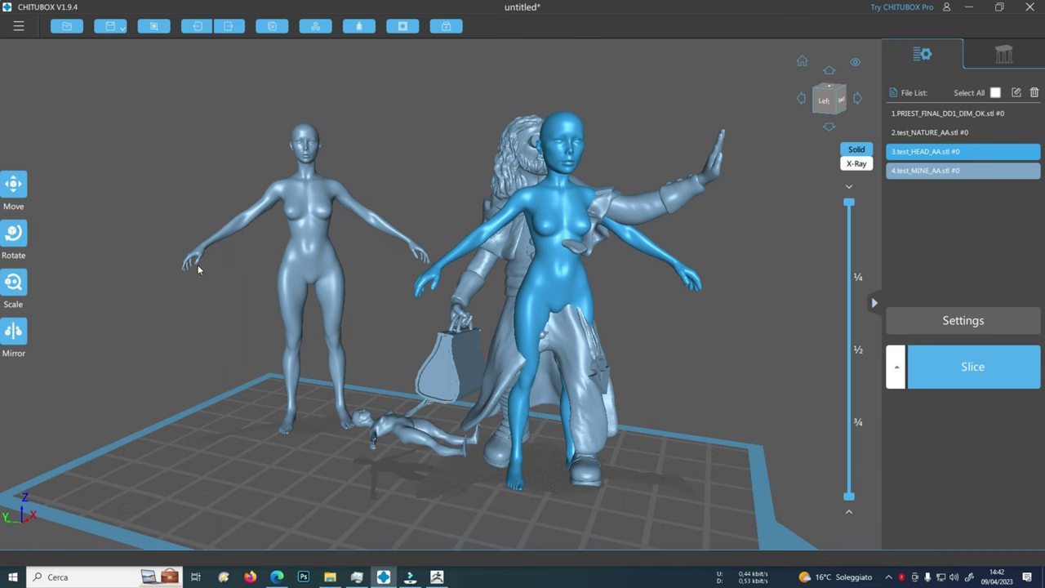
# Rotate the test_MINE_AA model 90° about X to stand it upright and scale its Y size to 67 mm.
pyautogui.moveTo(235, 503); pyautogui.dragTo(387, 467, button='right')
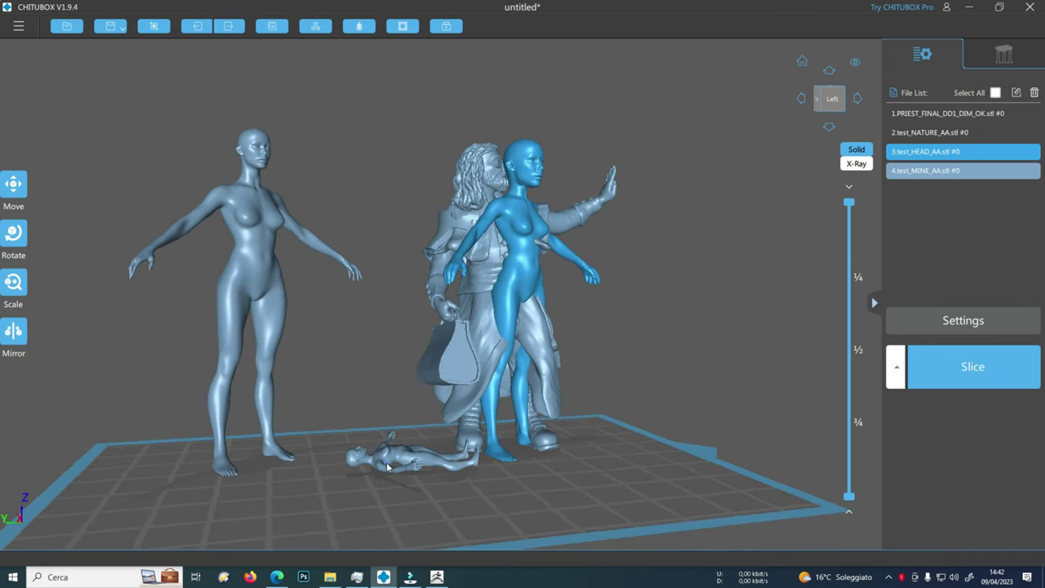
pyautogui.click(389, 467)
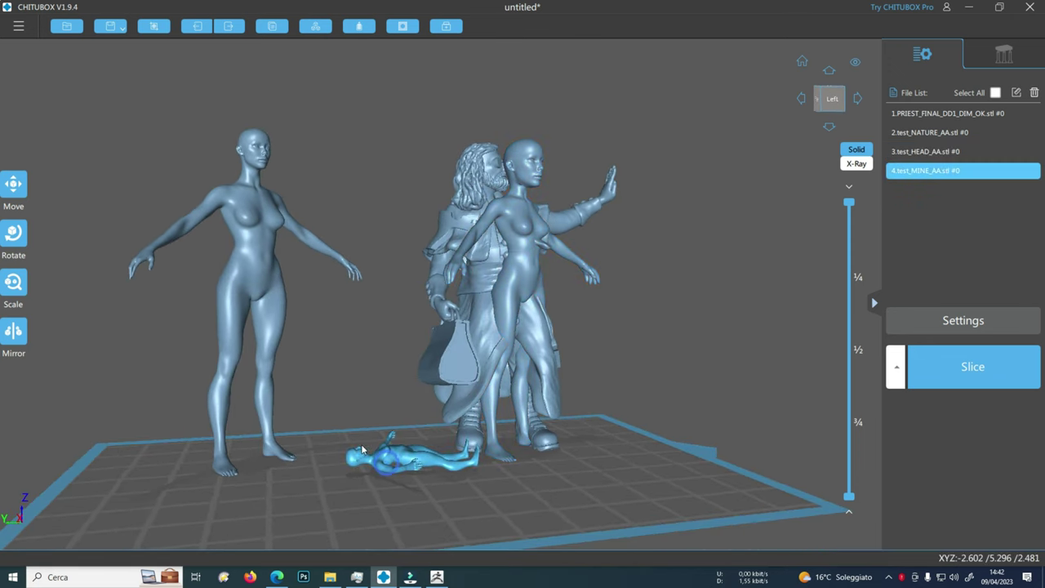
pyautogui.click(16, 234)
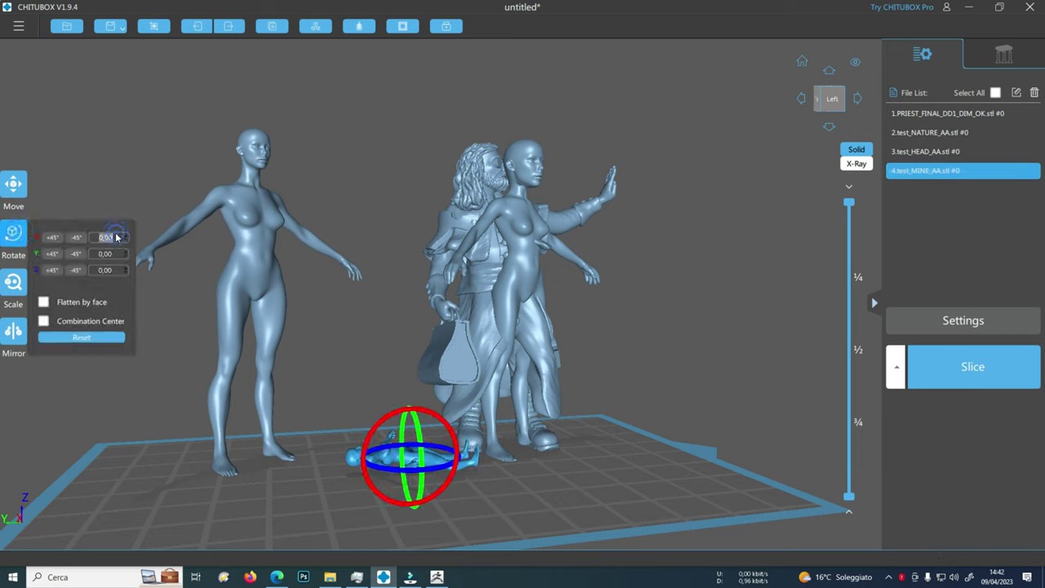
pyautogui.write('90')
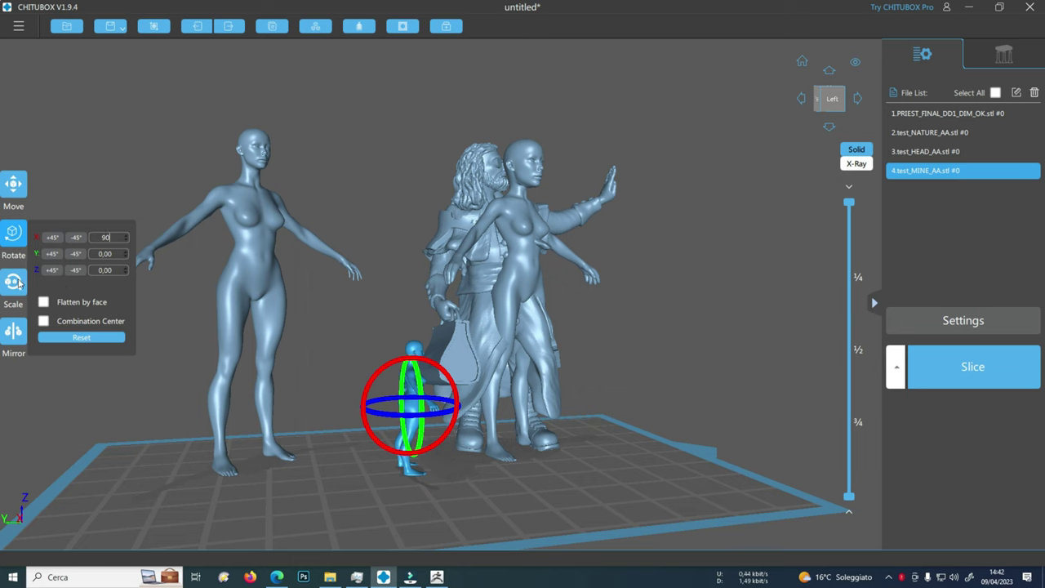
pyautogui.click(16, 283)
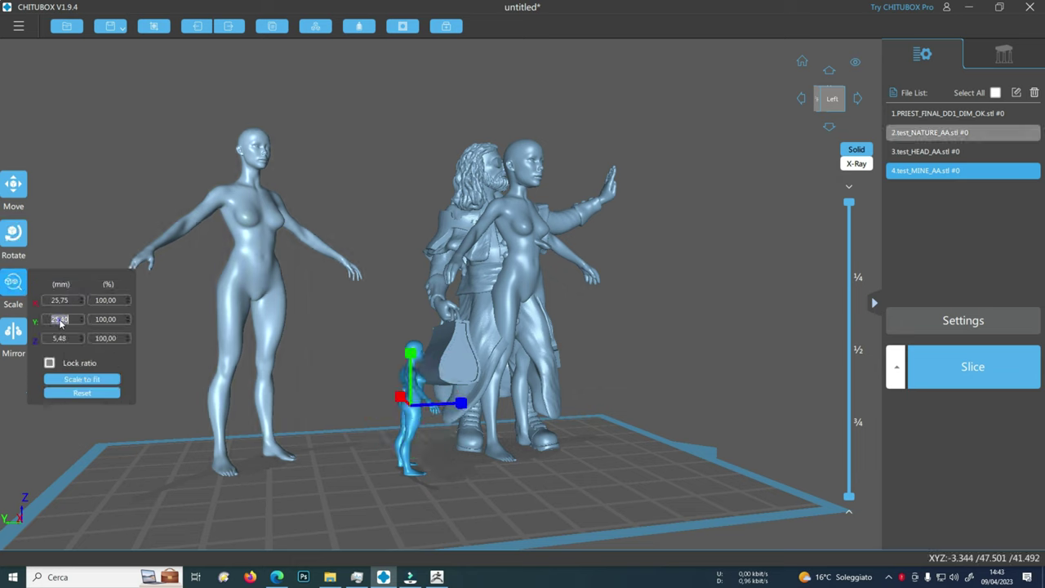
pyautogui.write('67')
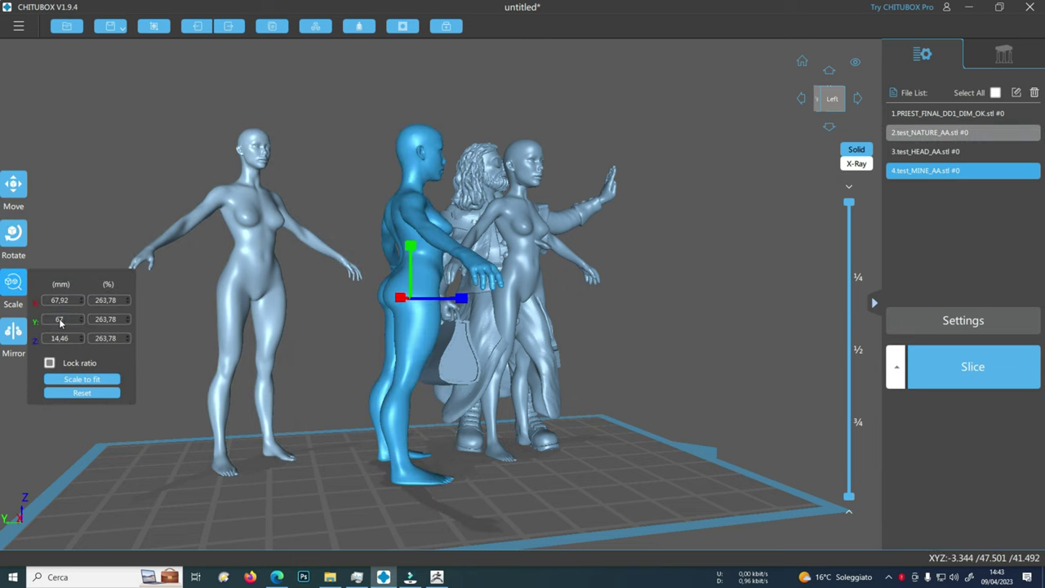
# Move the test_HEAD_AA model away from the priest figure to about X -24.72, Y 28.44.
pyautogui.moveTo(596, 439); pyautogui.dragTo(585, 395)
pyautogui.click(577, 279)
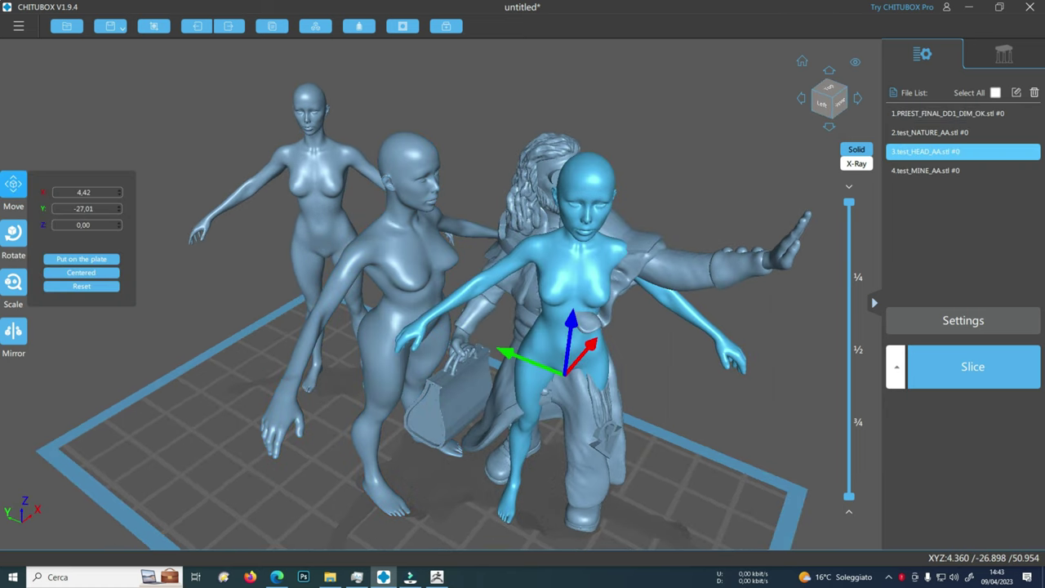
pyautogui.moveTo(582, 253); pyautogui.dragTo(639, 230)
pyautogui.moveTo(523, 234); pyautogui.dragTo(283, 235)
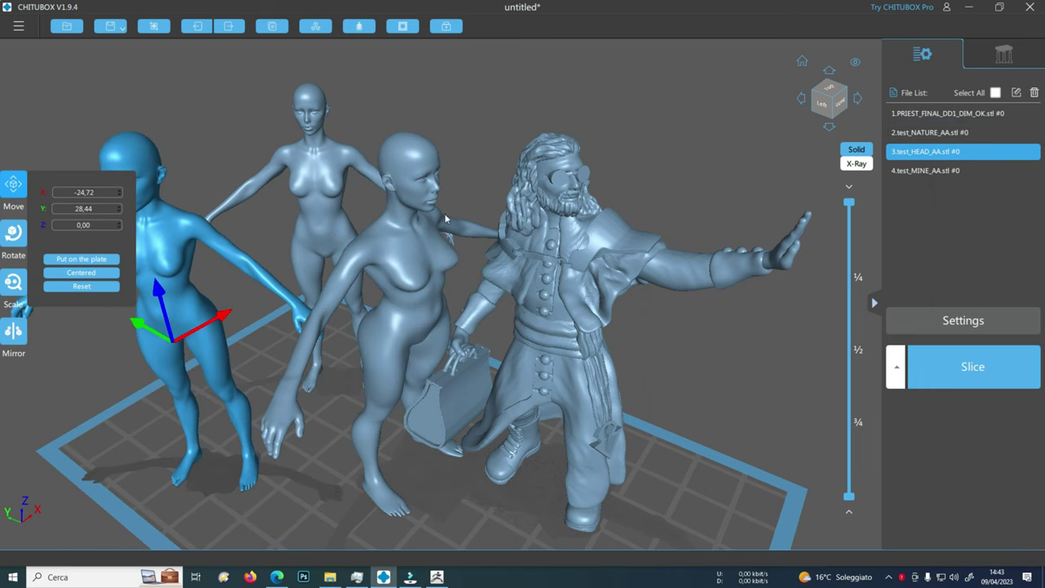
# Rotate the test_MINE_AA model about the Z axis to about -31°.
pyautogui.click(407, 233)
pyautogui.click(13, 235)
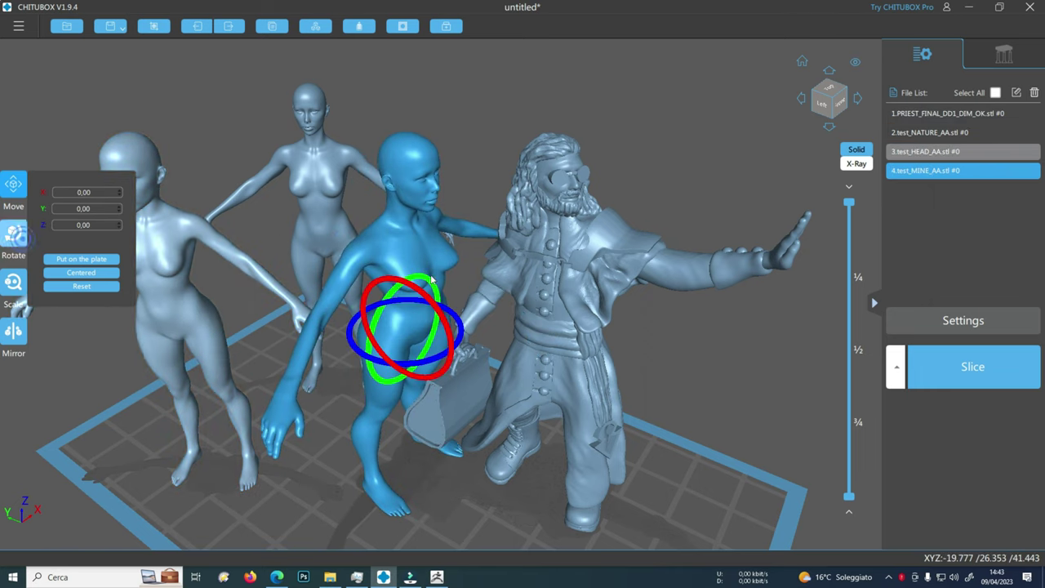
pyautogui.moveTo(449, 314); pyautogui.dragTo(453, 331)
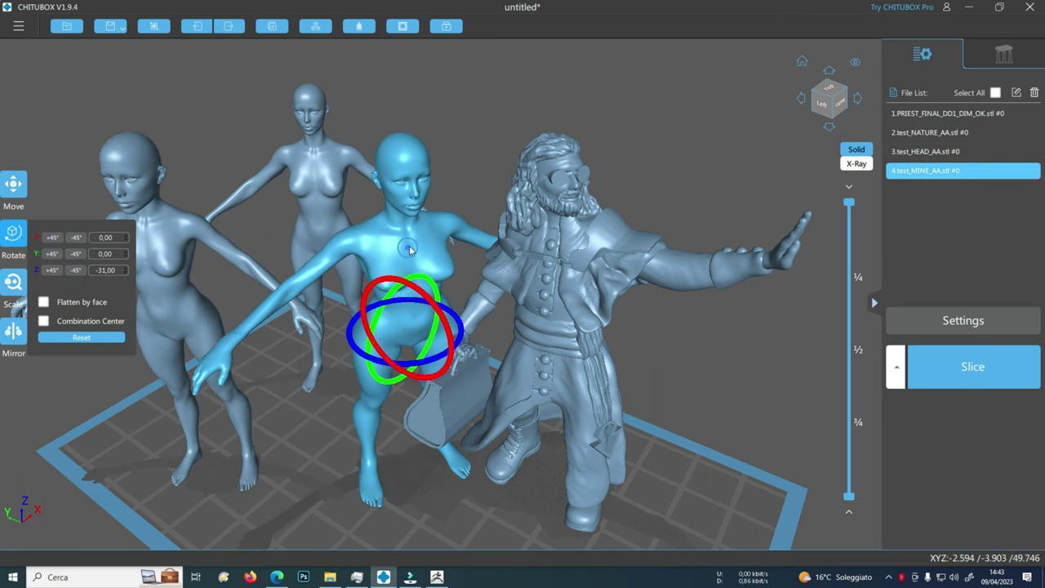
# Move the test_MINE_AA model just behind the priest figure, at about X 8.74, Y -27.25, to compare their sizes.
pyautogui.click(13, 185)
pyautogui.moveTo(416, 234); pyautogui.dragTo(578, 216)
pyautogui.moveTo(539, 308)
pyautogui.mouseDown(button='right')
pyautogui.moveTo(548, 315)
pyautogui.moveTo(610, 291)
pyautogui.moveTo(549, 305)
pyautogui.moveTo(500, 286)
pyautogui.moveTo(571, 292)
pyautogui.moveTo(551, 295)
pyautogui.mouseUp(button='right')
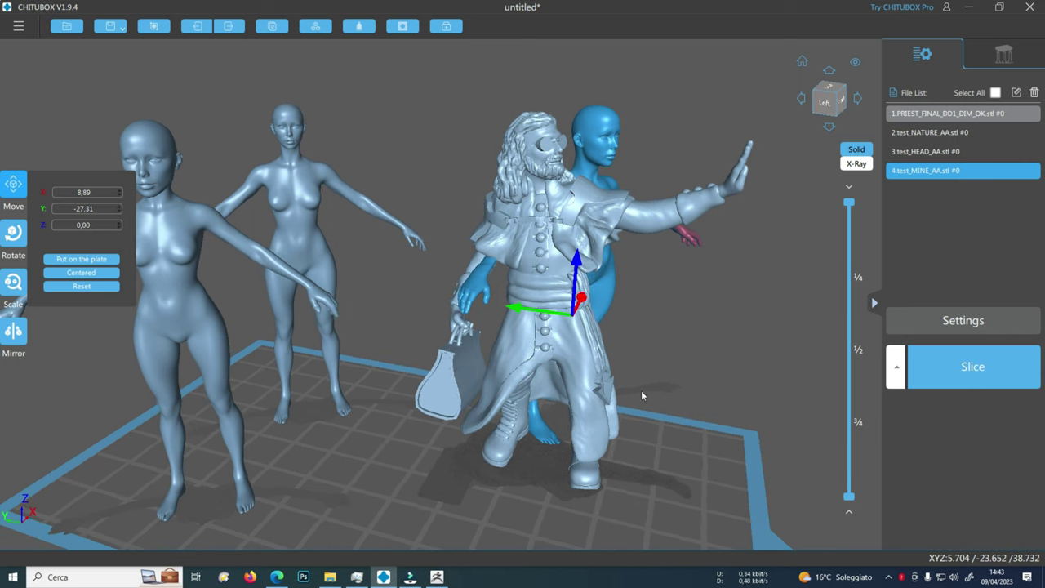
pyautogui.click(675, 436)
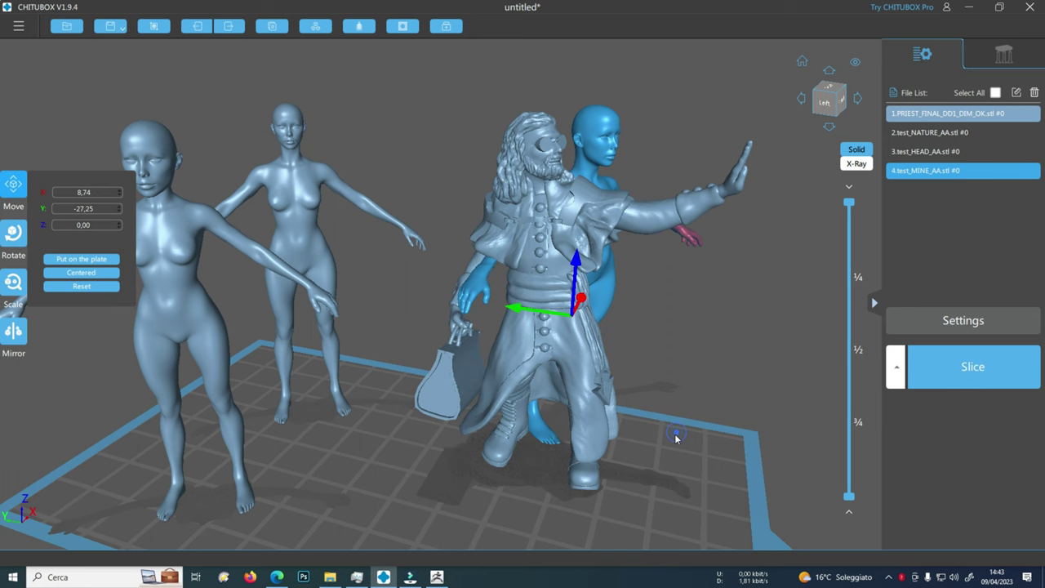
pyautogui.moveTo(676, 419); pyautogui.dragTo(671, 417, button='right')
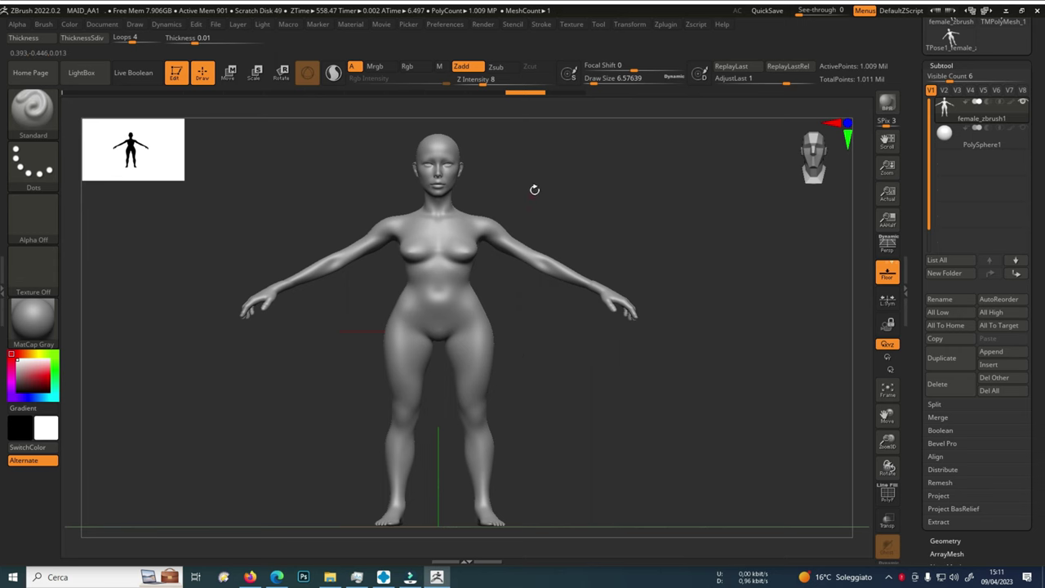
# Sculpt a contour from the cheekbone toward the mouth on the female head with the Standard brush and soften it.
pyautogui.moveTo(534, 188); pyautogui.dragTo(501, 267)
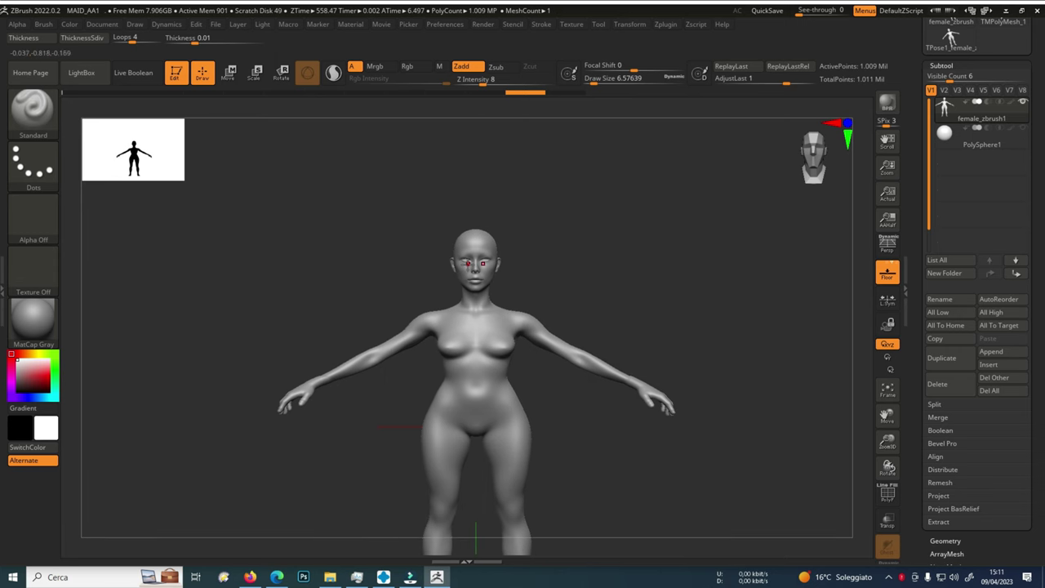
pyautogui.keyDown('ctrl'); pyautogui.moveTo(483, 264); pyautogui.dragTo(758, 322, button='right'); pyautogui.keyUp('ctrl')
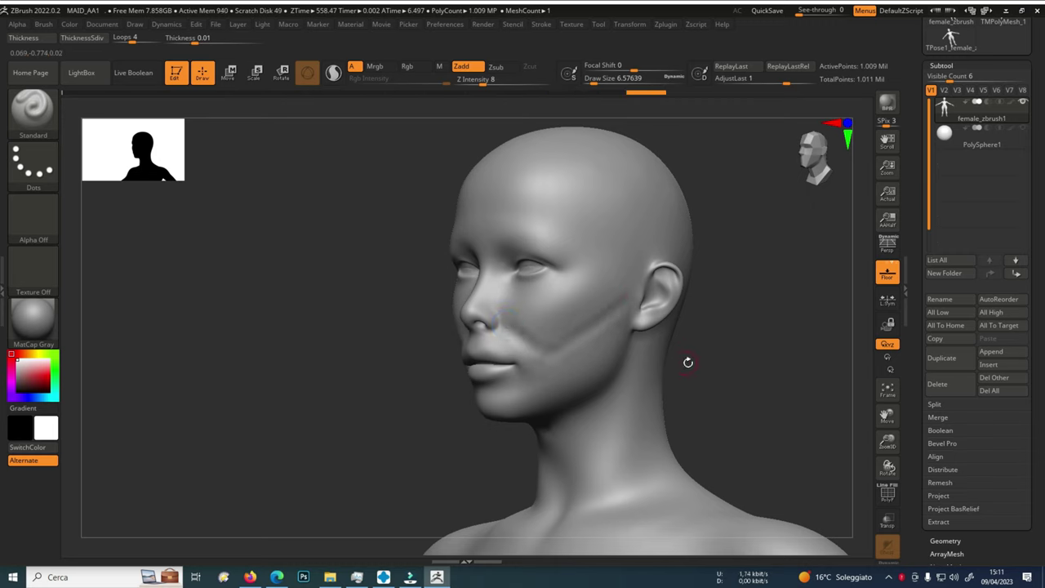
pyautogui.moveTo(688, 361); pyautogui.dragTo(569, 346, button='right')
pyautogui.keyDown('shift'); pyautogui.moveTo(564, 346); pyautogui.dragTo(621, 315); pyautogui.keyUp('shift')
pyautogui.moveTo(741, 364)
pyautogui.mouseDown()
pyautogui.moveTo(816, 354)
pyautogui.moveTo(645, 342)
pyautogui.mouseUp()
pyautogui.keyDown('alt'); pyautogui.moveTo(635, 305); pyautogui.dragTo(581, 339); pyautogui.keyUp('alt')
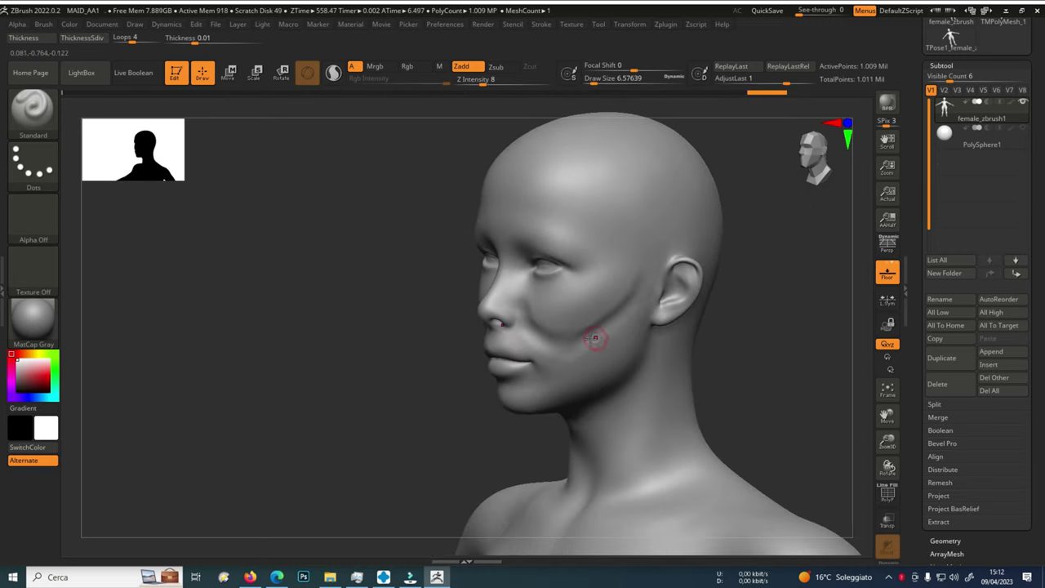
pyautogui.keyDown('shift'); pyautogui.moveTo(630, 297); pyautogui.dragTo(534, 336, button='right'); pyautogui.keyUp('shift')
pyautogui.moveTo(448, 283)
pyautogui.mouseDown(button='right')
pyautogui.moveTo(428, 269)
pyautogui.moveTo(675, 366)
pyautogui.mouseUp(button='right')
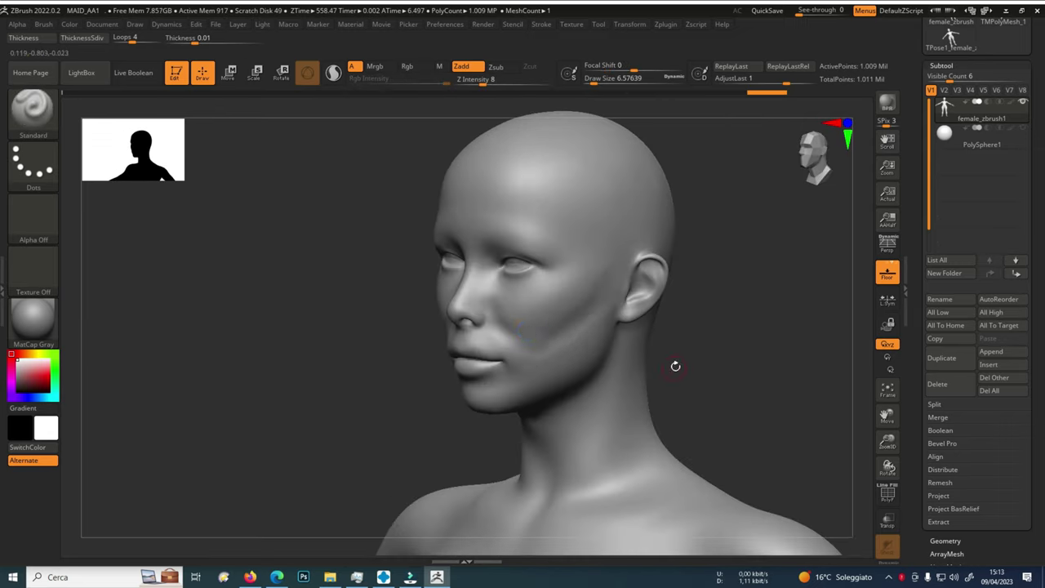
# Refine the cheeks and jaw with further Standard brush and smoothing strokes, comparing the three-quarter and front views.
pyautogui.moveTo(550, 329)
pyautogui.mouseDown(button='right')
pyautogui.moveTo(719, 340)
pyautogui.moveTo(661, 352)
pyautogui.moveTo(543, 302)
pyautogui.mouseUp(button='right')
pyautogui.moveTo(543, 303); pyautogui.dragTo(550, 306)
pyautogui.moveTo(547, 306)
pyautogui.keyDown('shift'); pyautogui.mouseDown(button='right')
pyautogui.moveTo(637, 351)
pyautogui.moveTo(567, 357)
pyautogui.moveTo(505, 321)
pyautogui.mouseUp(button='right'); pyautogui.keyUp('shift')
pyautogui.moveTo(475, 261)
pyautogui.keyDown('shift'); pyautogui.mouseDown(button='right')
pyautogui.moveTo(531, 314)
pyautogui.moveTo(746, 354)
pyautogui.moveTo(574, 303)
pyautogui.mouseUp(button='right'); pyautogui.keyUp('shift')
pyautogui.moveTo(440, 291); pyautogui.dragTo(666, 312, button='right')
pyautogui.moveTo(541, 301)
pyautogui.mouseDown(button='right')
pyautogui.moveTo(560, 304)
pyautogui.moveTo(560, 375)
pyautogui.moveTo(639, 292)
pyautogui.moveTo(658, 352)
pyautogui.moveTo(558, 296)
pyautogui.moveTo(520, 245)
pyautogui.moveTo(746, 321)
pyautogui.moveTo(693, 347)
pyautogui.moveTo(710, 348)
pyautogui.moveTo(702, 332)
pyautogui.moveTo(595, 273)
pyautogui.mouseUp(button='right')
pyautogui.keyDown('shift'); pyautogui.moveTo(670, 329); pyautogui.dragTo(627, 321, button='right'); pyautogui.keyUp('shift')
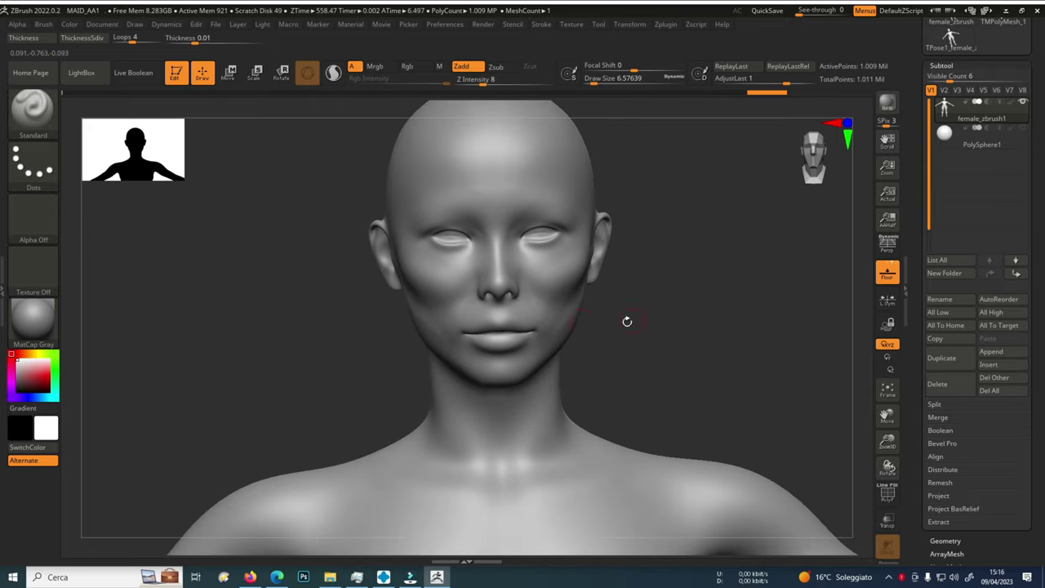
pyautogui.moveTo(451, 336); pyautogui.dragTo(733, 279, button='right')
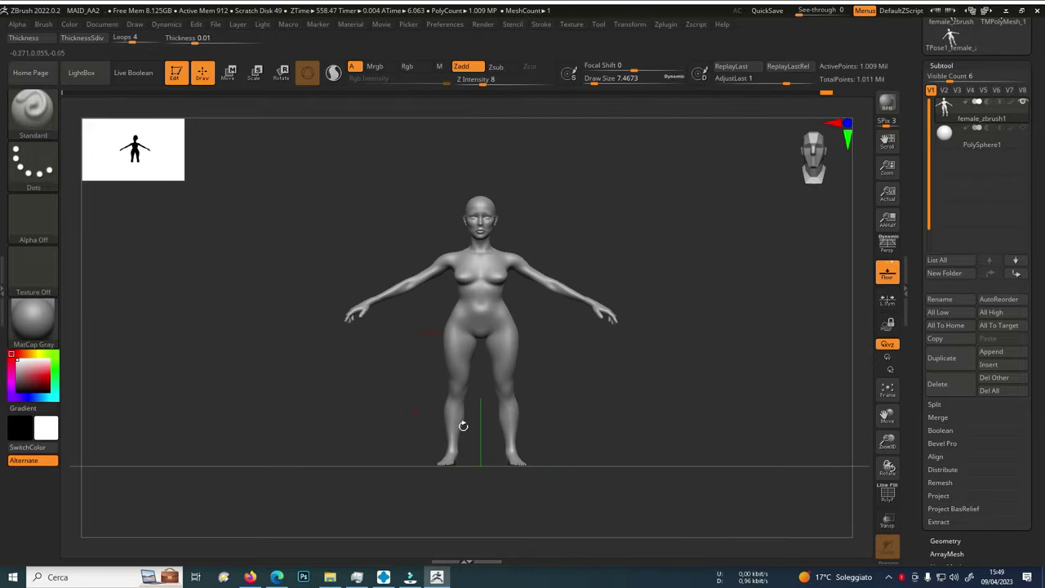
# Create a Transpose Master posing mesh with ZSphere Rig enabled and shrink the root ZSphere to fit inside the pelvis.
pyautogui.click(665, 23)
pyautogui.click(704, 252)
pyautogui.click(705, 292)
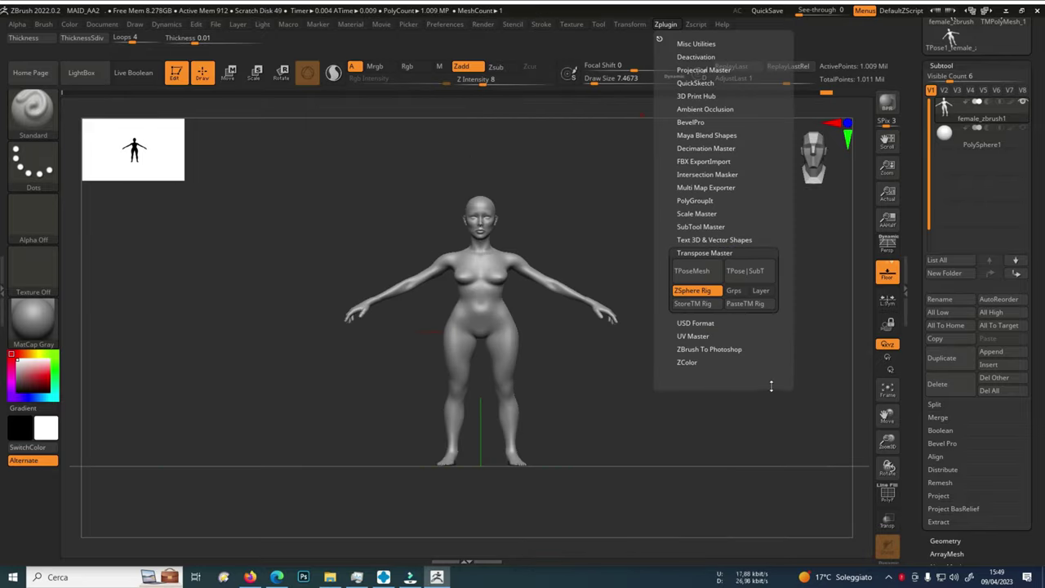
pyautogui.click(692, 271)
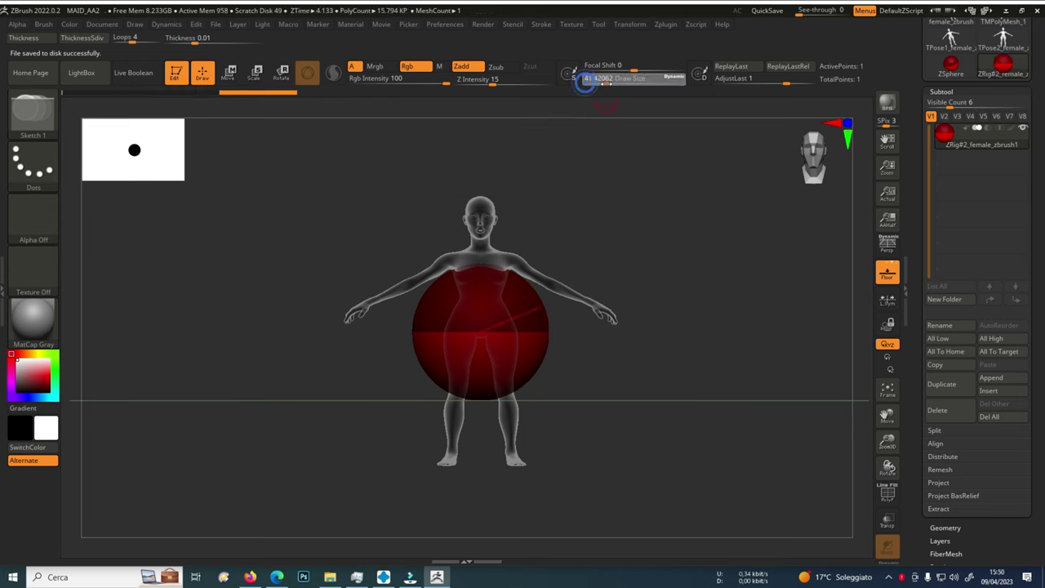
pyautogui.press('e')
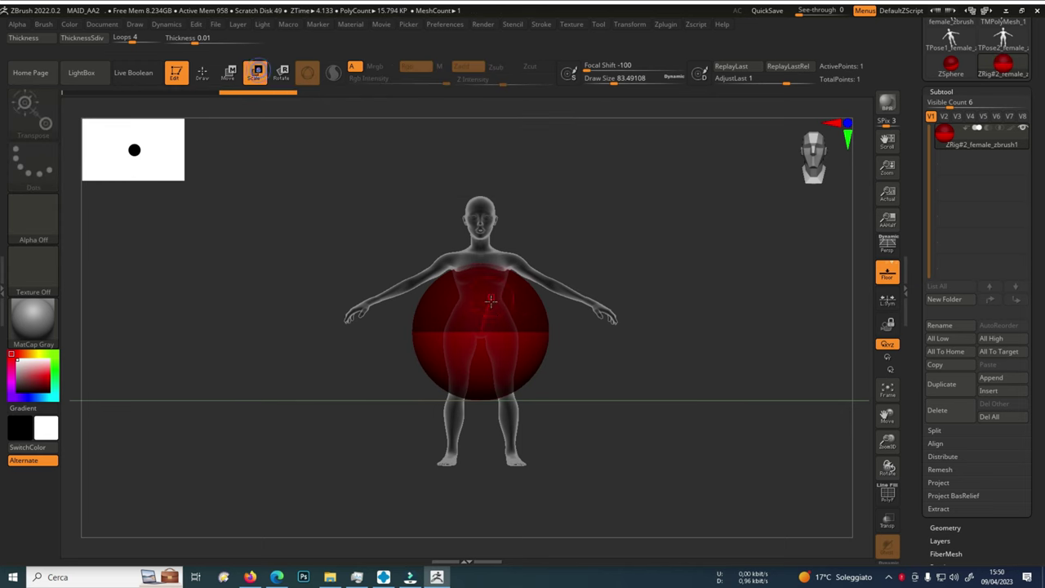
pyautogui.moveTo(490, 301); pyautogui.dragTo(491, 338)
pyautogui.keyDown('ctrl'); pyautogui.moveTo(533, 317); pyautogui.dragTo(545, 364, button='right'); pyautogui.keyUp('ctrl')
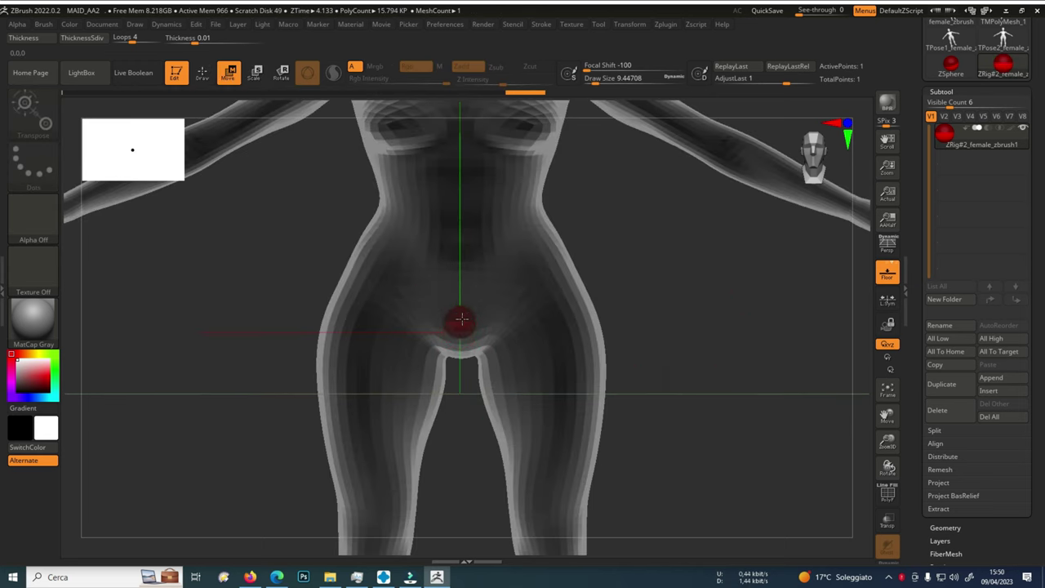
# Add mirrored hip ZSpheres on both sides of the root and extend a thigh chain down each leg.
pyautogui.moveTo(459, 321); pyautogui.dragTo(553, 476)
pyautogui.press('q')
pyautogui.click(546, 318)
pyautogui.press('w')
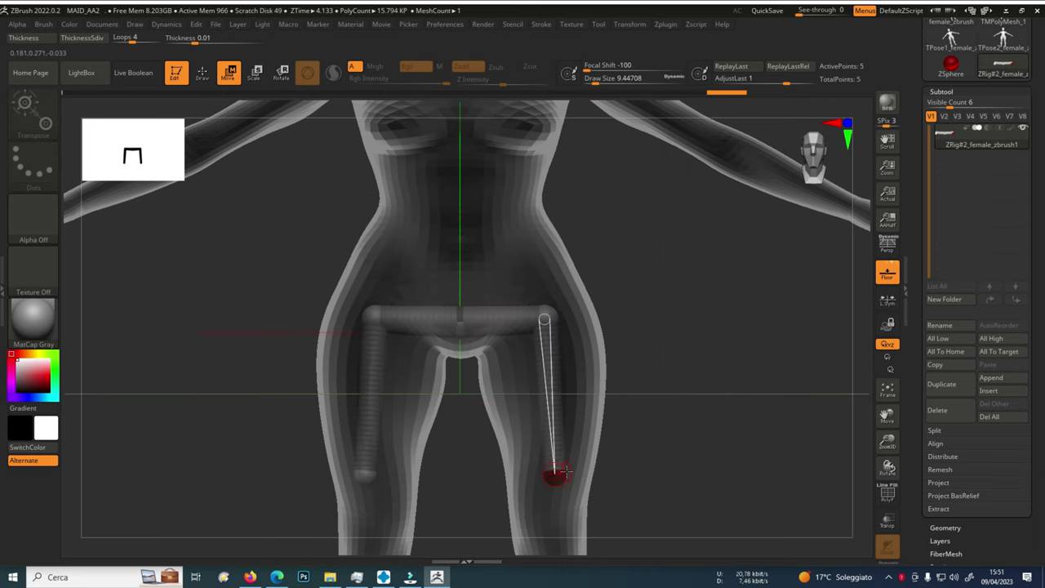
# Position the lower thigh ZSpheres inside the knees, aligning them from the front and side.
pyautogui.keyDown('ctrl'); pyautogui.moveTo(571, 465); pyautogui.dragTo(679, 473, button='right'); pyautogui.keyUp('ctrl')
pyautogui.keyDown('ctrl'); pyautogui.moveTo(582, 378); pyautogui.dragTo(583, 425, button='right'); pyautogui.keyUp('ctrl')
pyautogui.moveTo(536, 380); pyautogui.dragTo(544, 481)
pyautogui.moveTo(653, 481); pyautogui.dragTo(555, 482, button='right')
pyautogui.moveTo(510, 483); pyautogui.dragTo(581, 463)
pyautogui.moveTo(653, 473); pyautogui.dragTo(767, 479, button='right')
pyautogui.moveTo(627, 471); pyautogui.dragTo(622, 471)
# Extend the ZSphere chain from the knees down the shins and place the ankle joints inside the ankles.
pyautogui.moveTo(622, 471)
pyautogui.keyDown('alt'); pyautogui.mouseDown(button='right')
pyautogui.moveTo(642, 254)
pyautogui.moveTo(646, 263)
pyautogui.mouseUp(button='right'); pyautogui.keyUp('alt')
pyautogui.press('q')
pyautogui.click(647, 263)
pyautogui.moveTo(659, 369); pyautogui.dragTo(667, 402)
pyautogui.moveTo(667, 401); pyautogui.dragTo(683, 406, button='right')
pyautogui.moveTo(683, 406); pyautogui.dragTo(657, 401)
pyautogui.moveTo(784, 394); pyautogui.dragTo(669, 410, button='right')
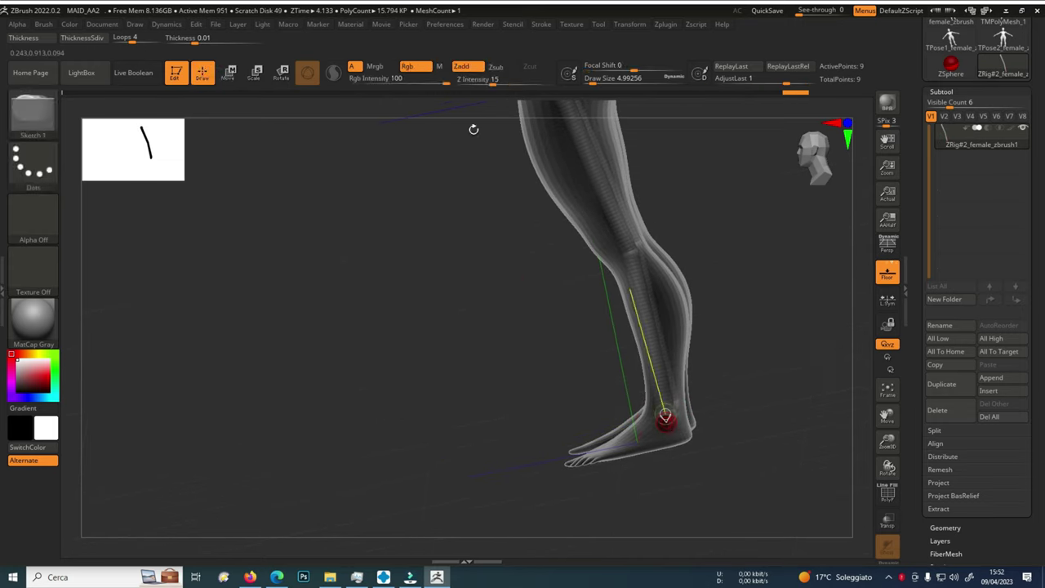
# Extend the ZSphere rig up the spine to the shoulders and adjust its joints inside the body.
pyautogui.moveTo(613, 447); pyautogui.dragTo(802, 264, button='right')
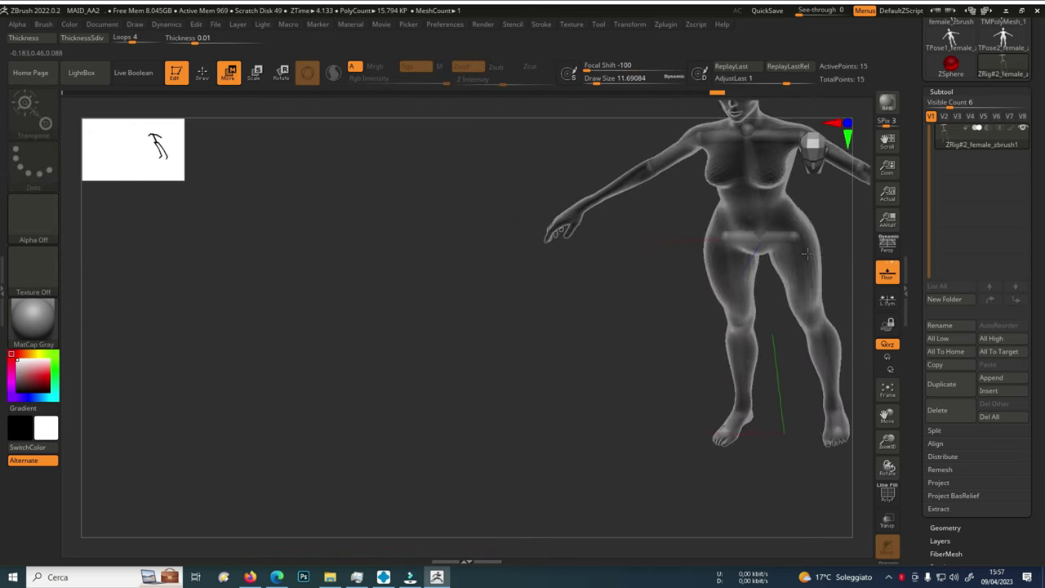
pyautogui.moveTo(705, 221); pyautogui.dragTo(694, 225)
pyautogui.press('w')
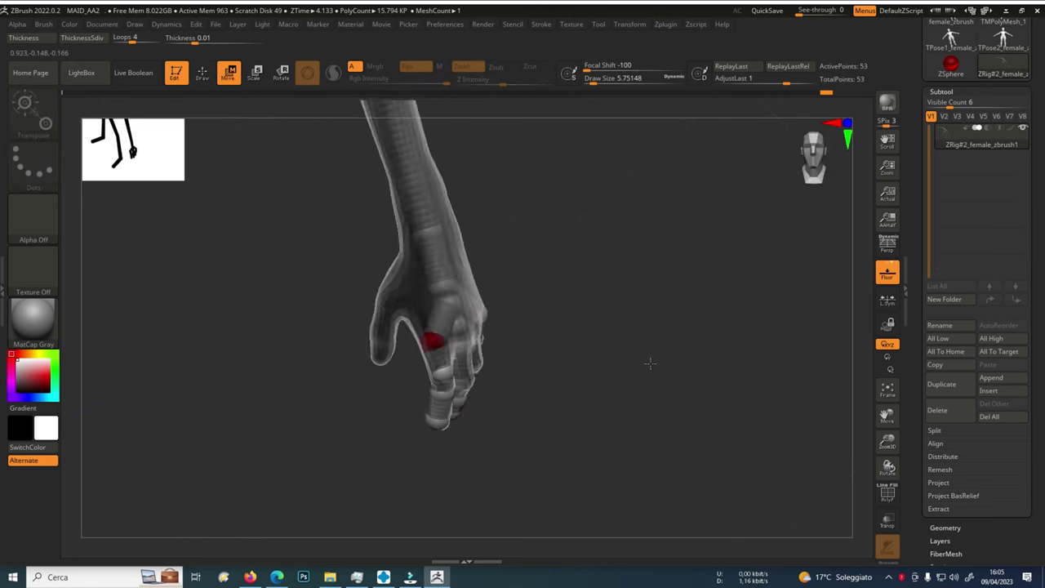
# Add and position the thumb ZSpheres in the hand rig and save the project as MAID_AA3.
pyautogui.press('q')
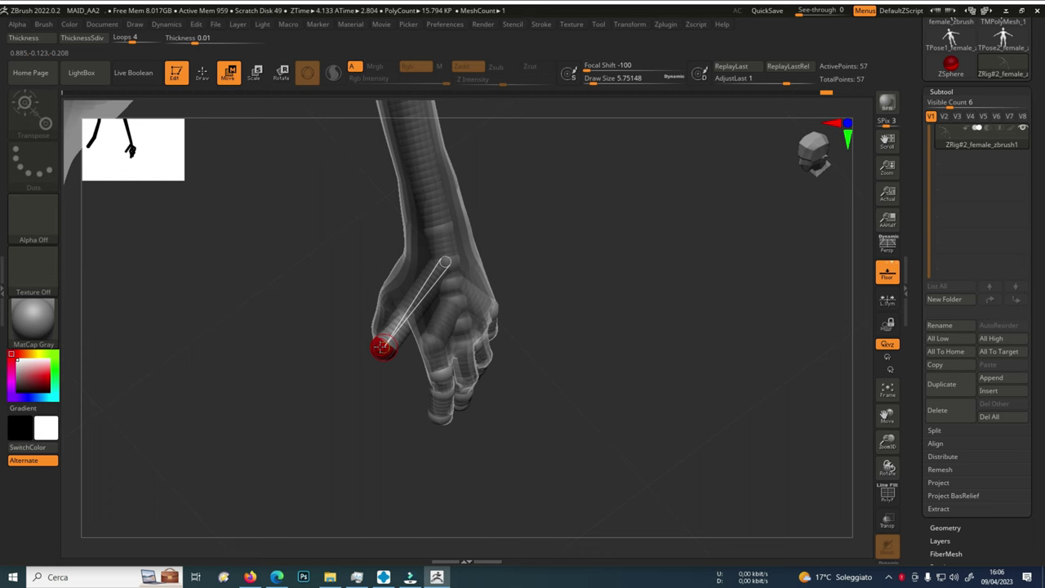
pyautogui.click(230, 73)
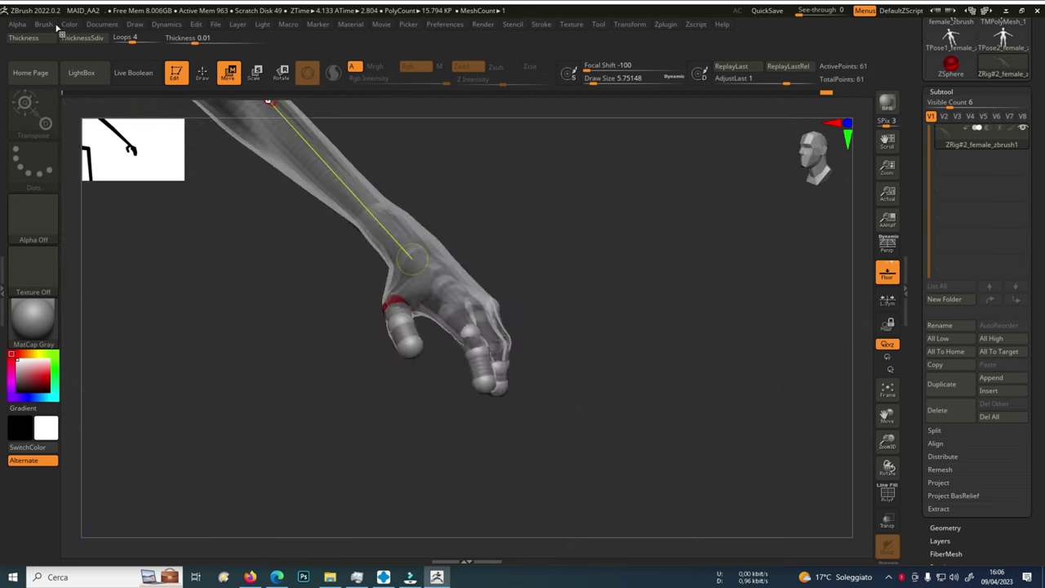
pyautogui.click(215, 24)
pyautogui.click(294, 45)
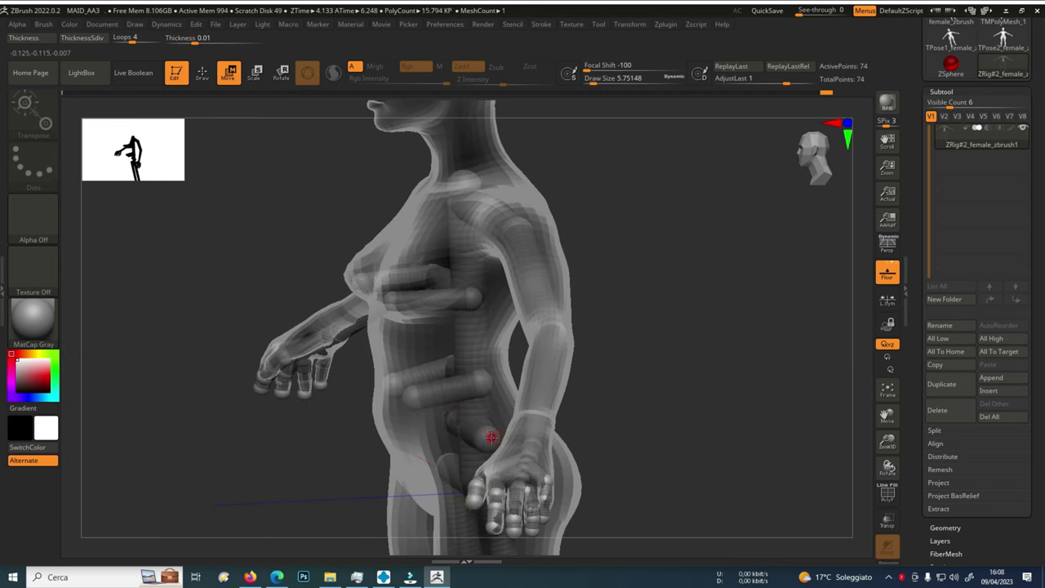
# Add paired ZSphere branches along the waist and lower ribs and move their ends toward the front of the torso.
pyautogui.click(229, 73)
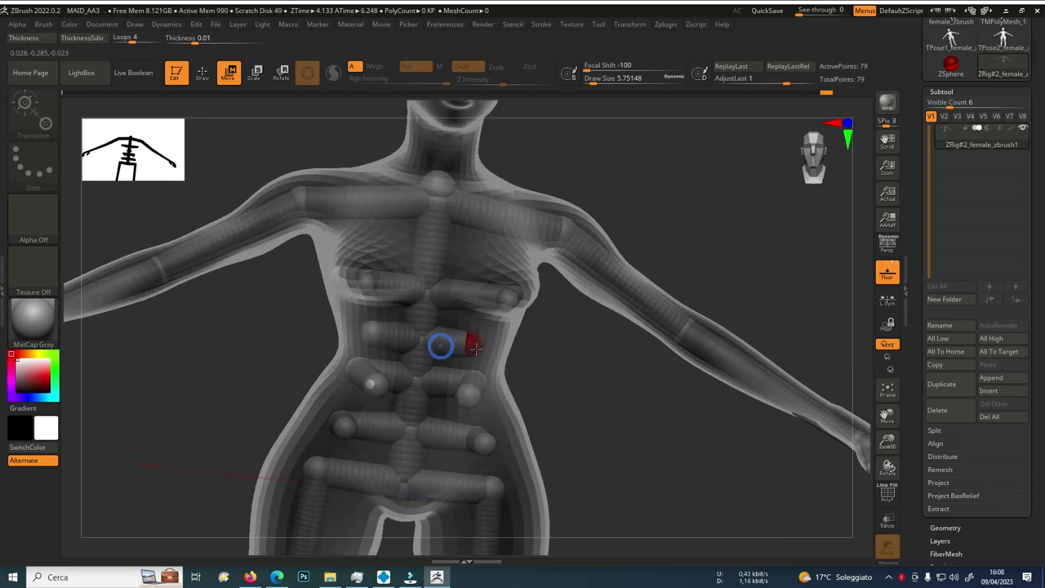
pyautogui.press('q')
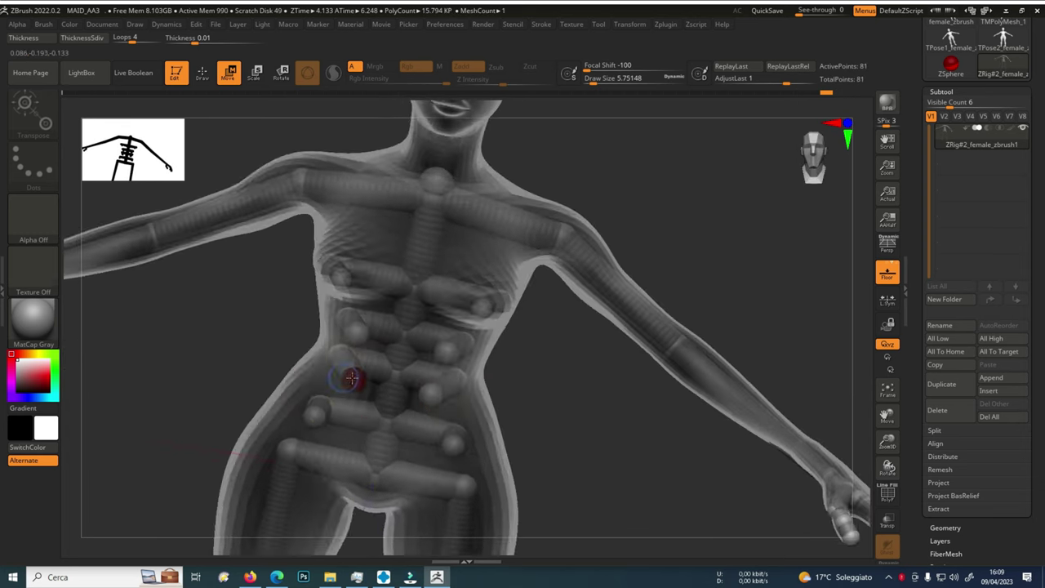
pyautogui.press('q')
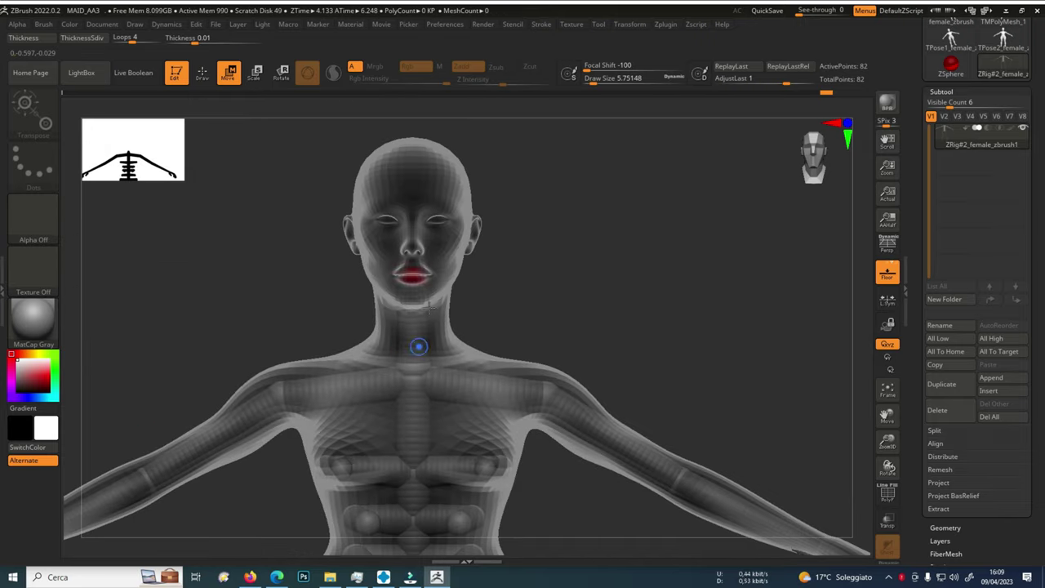
# Extend the rig through the neck into the skull with a ZSphere branch to the jaw, aligning it in profile.
pyautogui.moveTo(539, 274); pyautogui.dragTo(424, 285)
pyautogui.press('q')
pyautogui.moveTo(539, 343); pyautogui.dragTo(555, 290)
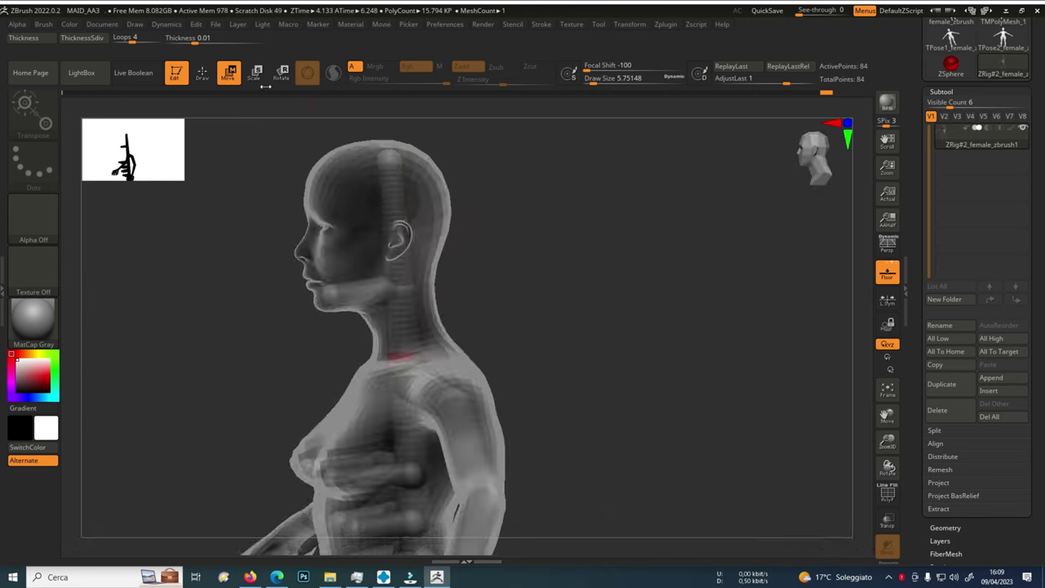
pyautogui.moveTo(482, 214); pyautogui.dragTo(621, 120)
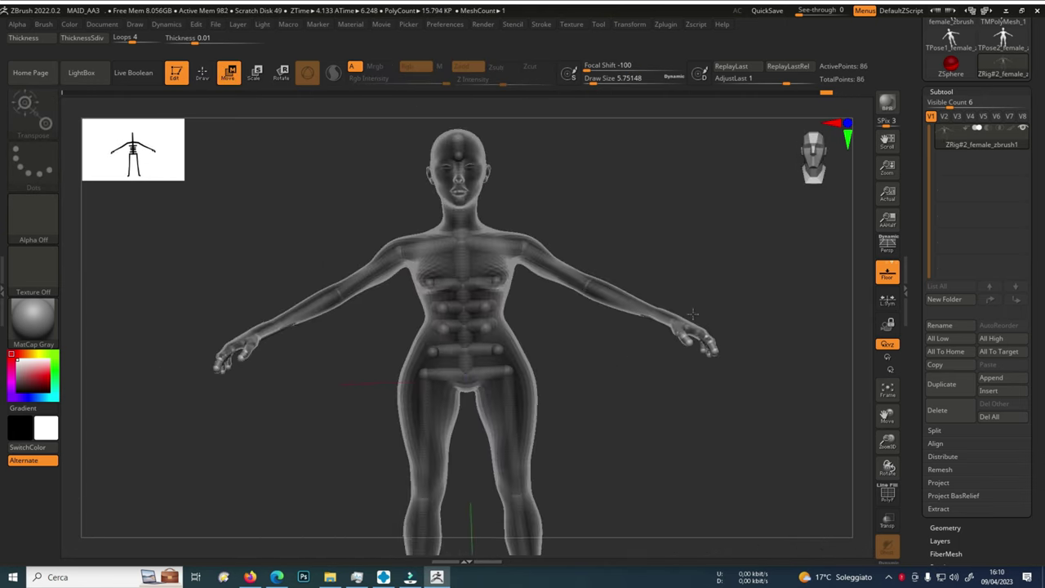
# Save the rigged project as MAID_AA4.
pyautogui.click(215, 23)
pyautogui.click(294, 46)
pyautogui.press('Return')
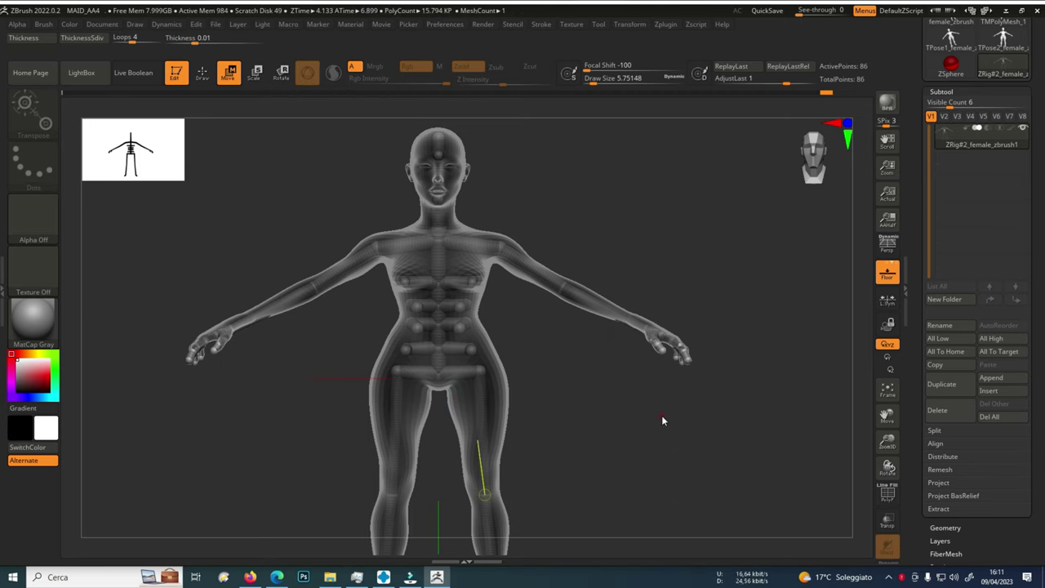
# Bind the body mesh to the ZSphere rig, then test rotating a bone and undo that rotation.
pyautogui.click(941, 91)
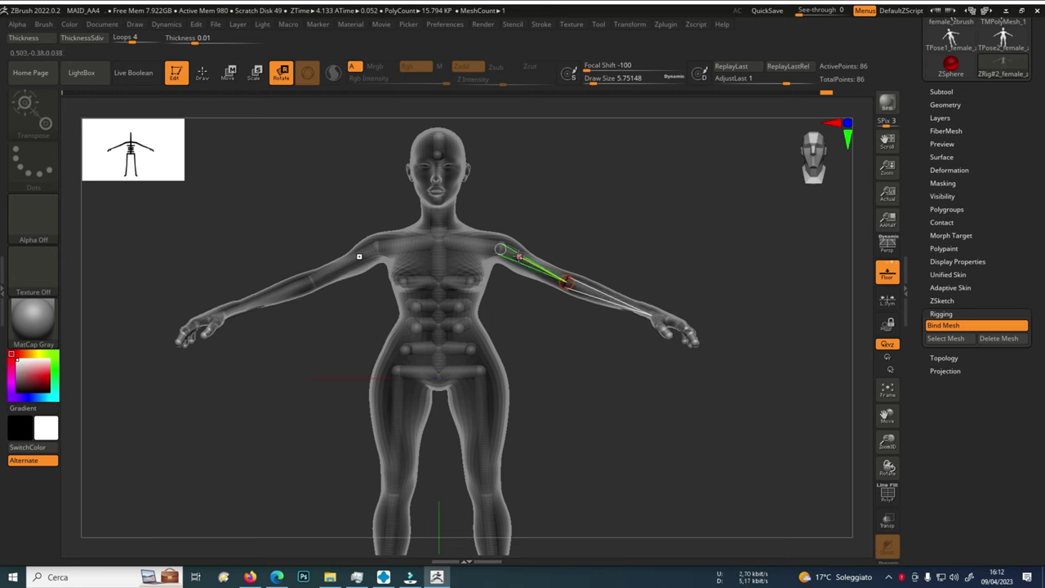
pyautogui.moveTo(522, 456); pyautogui.dragTo(527, 348)
pyautogui.hotkey('ctrl', 'z')
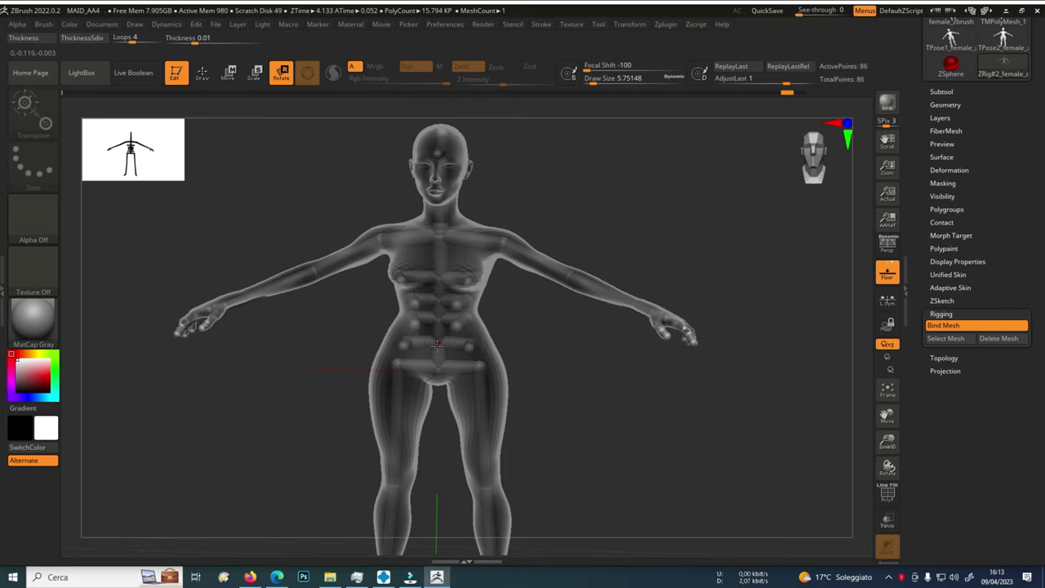
# Rotate the spine, pelvis and arm bones to tilt the torso and swing the arms out of the symmetrical pose.
pyautogui.moveTo(130, 216); pyautogui.dragTo(558, 327)
pyautogui.moveTo(561, 371); pyautogui.dragTo(470, 531)
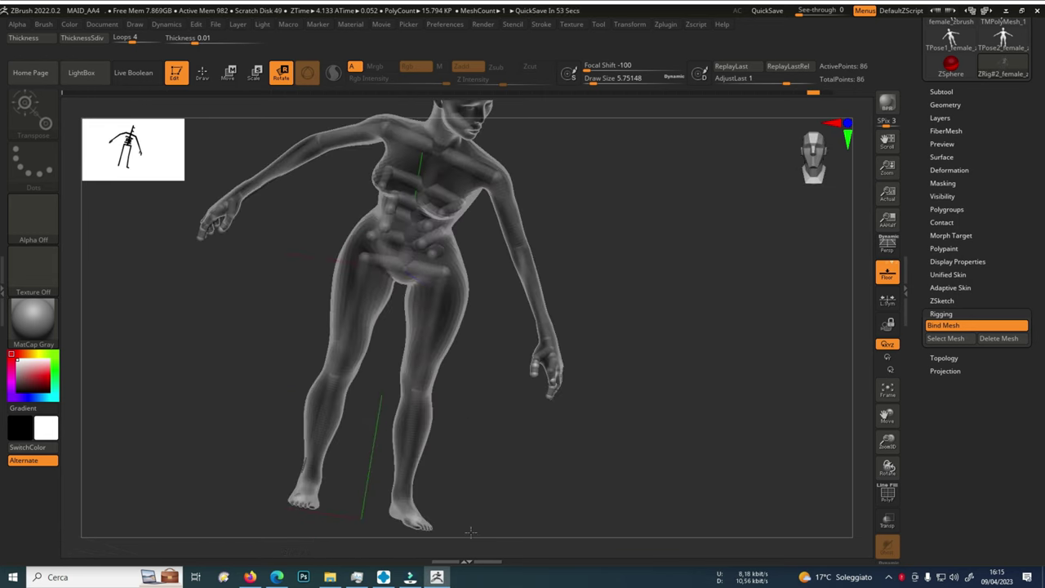
pyautogui.moveTo(467, 311); pyautogui.dragTo(582, 367)
pyautogui.moveTo(317, 172); pyautogui.dragTo(399, 120)
pyautogui.moveTo(368, 246); pyautogui.dragTo(636, 273)
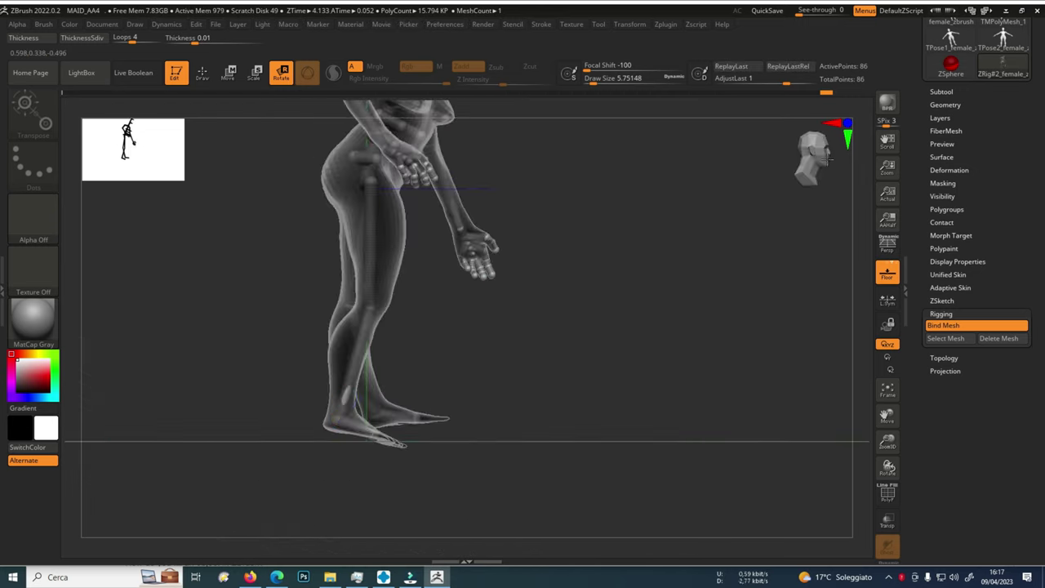
# Rotate the thigh, shin and ankle bones to stagger the legs and level the feet with the floor.
pyautogui.moveTo(806, 261); pyautogui.dragTo(416, 338)
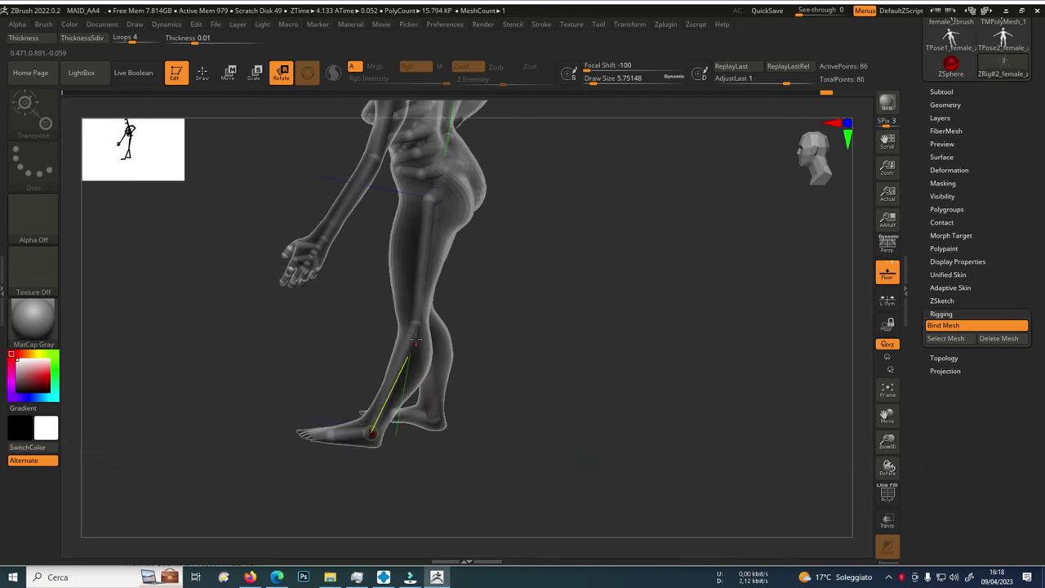
pyautogui.moveTo(375, 428); pyautogui.dragTo(389, 434)
pyautogui.moveTo(315, 467); pyautogui.dragTo(216, 370)
pyautogui.moveTo(373, 352); pyautogui.dragTo(478, 300)
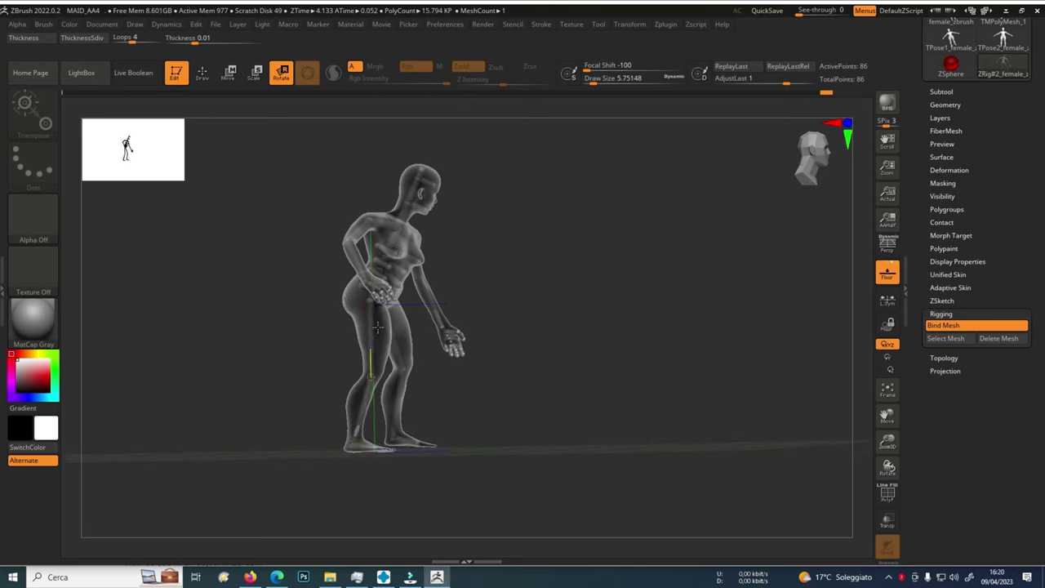
# Adjust the leg and body pose from several angles and save the project as MAID_AA5.
pyautogui.moveTo(368, 362); pyautogui.dragTo(554, 266)
pyautogui.moveTo(563, 329); pyautogui.dragTo(554, 305)
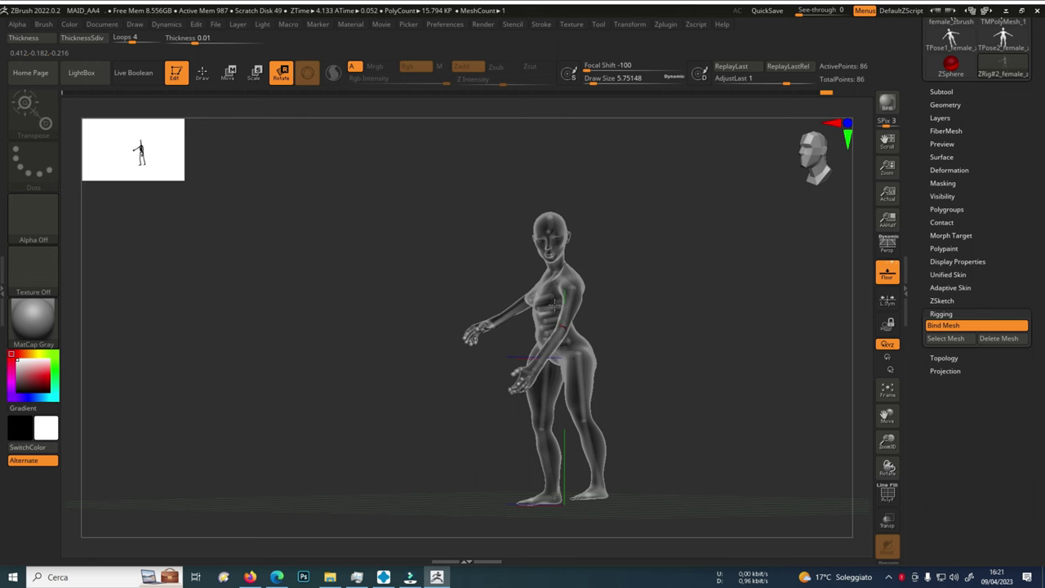
pyautogui.click(216, 23)
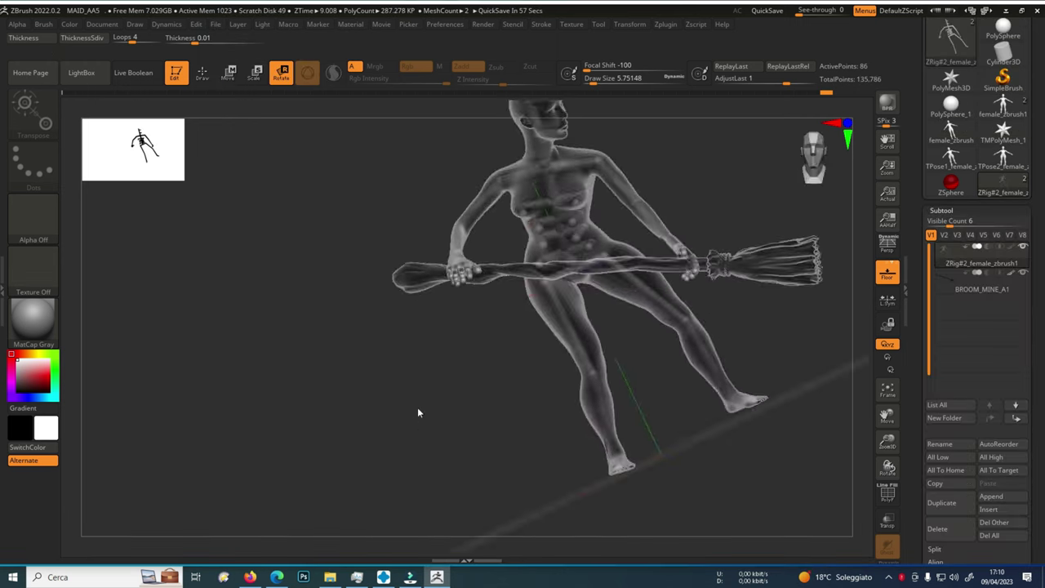
# Adjust the arm and hand bones to bring both hands onto the broom handle.
pyautogui.moveTo(417, 406); pyautogui.dragTo(457, 347)
pyautogui.keyDown('alt'); pyautogui.click(457, 343); pyautogui.keyUp('alt')
pyautogui.moveTo(371, 467); pyautogui.dragTo(204, 367)
pyautogui.keyDown('alt'); pyautogui.click(761, 297); pyautogui.keyUp('alt')
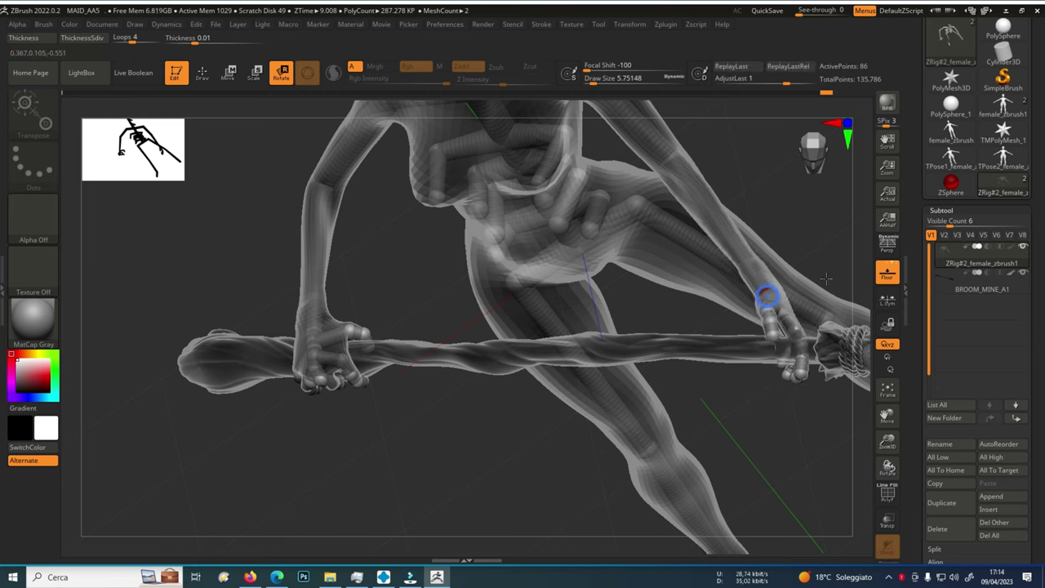
# Rotate the hand and finger bones near the broom's bristles to wrap the hand around the handle.
pyautogui.moveTo(767, 339); pyautogui.dragTo(804, 457, button='right')
pyautogui.keyDown('alt'); pyautogui.click(637, 424); pyautogui.keyUp('alt')
pyautogui.keyDown('alt'); pyautogui.click(646, 464); pyautogui.keyUp('alt')
pyautogui.moveTo(647, 465); pyautogui.dragTo(596, 443, button='right')
pyautogui.moveTo(598, 442); pyautogui.dragTo(643, 520)
pyautogui.moveTo(694, 490); pyautogui.dragTo(669, 468)
pyautogui.moveTo(494, 458); pyautogui.dragTo(715, 291)
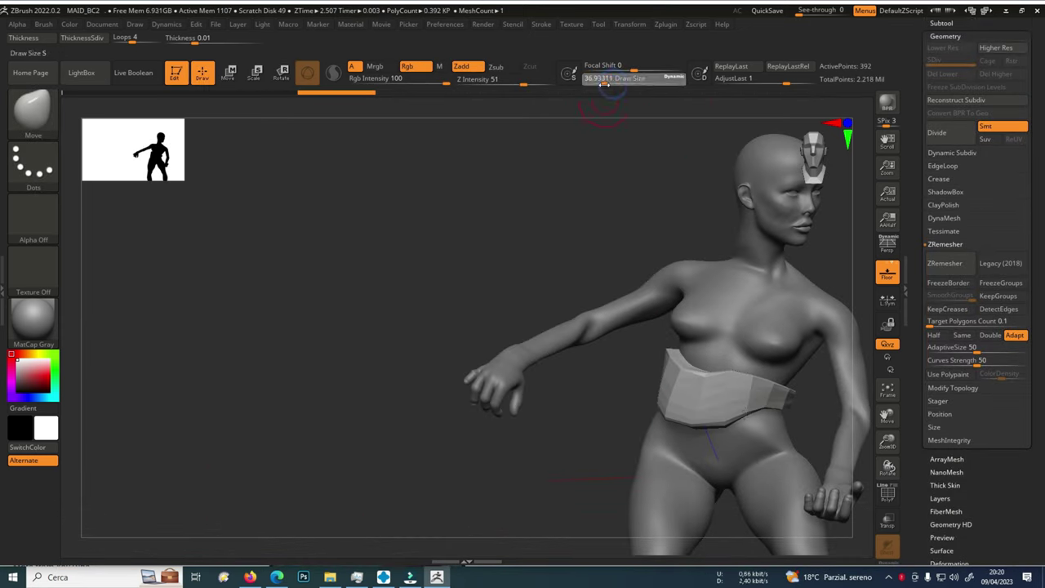
# Shape the front and side of the low-poly waistband around the waist with the Move brush, adjusting the draw size.
pyautogui.moveTo(739, 417)
pyautogui.mouseDown()
pyautogui.moveTo(793, 427)
pyautogui.moveTo(809, 410)
pyautogui.moveTo(835, 411)
pyautogui.mouseUp()
pyautogui.moveTo(837, 412); pyautogui.dragTo(543, 367, button='right')
pyautogui.moveTo(556, 304); pyautogui.dragTo(634, 329, button='right')
pyautogui.moveTo(576, 354)
pyautogui.mouseDown(button='right')
pyautogui.moveTo(441, 349)
pyautogui.moveTo(538, 342)
pyautogui.mouseUp(button='right')
pyautogui.moveTo(604, 82); pyautogui.dragTo(617, 83)
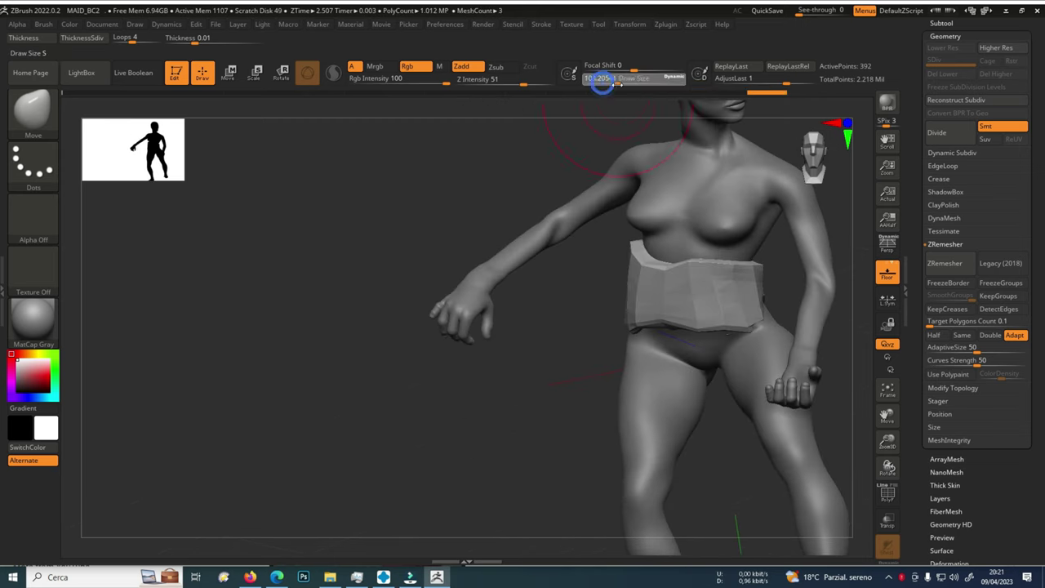
pyautogui.moveTo(737, 437); pyautogui.dragTo(748, 317, button='right')
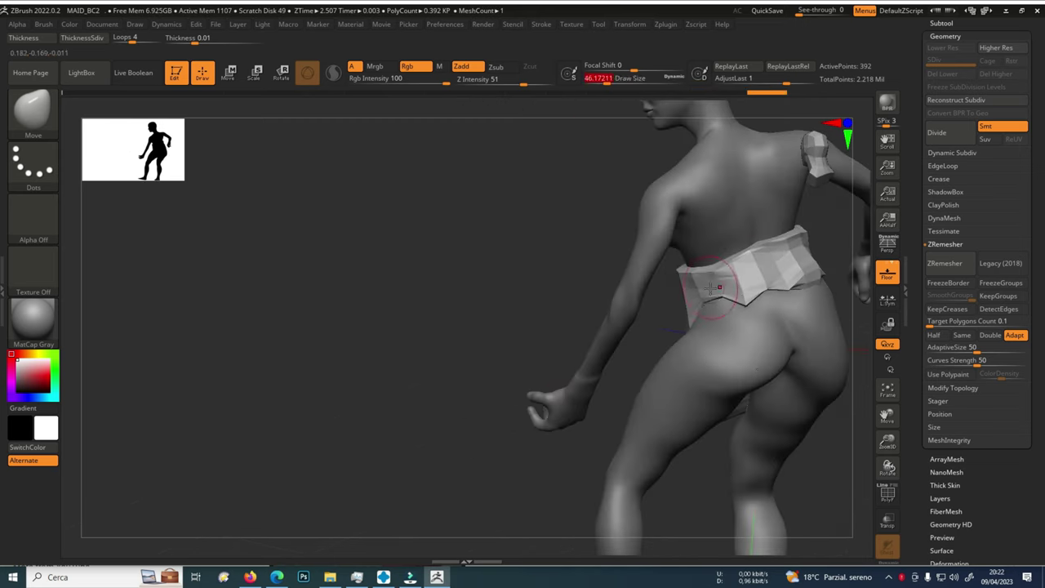
# Pull the back of the low-poly waistband into place around the lower back with the Move brush.
pyautogui.moveTo(809, 294); pyautogui.dragTo(350, 354, button='right')
pyautogui.moveTo(621, 82); pyautogui.dragTo(625, 82)
pyautogui.moveTo(445, 284); pyautogui.dragTo(433, 363, button='right')
pyautogui.moveTo(237, 279)
pyautogui.mouseDown(button='right')
pyautogui.moveTo(618, 429)
pyautogui.moveTo(525, 415)
pyautogui.moveTo(563, 292)
pyautogui.moveTo(465, 387)
pyautogui.mouseUp(button='right')
pyautogui.press('space')
pyautogui.moveTo(465, 387); pyautogui.dragTo(449, 392)
pyautogui.moveTo(449, 392)
pyautogui.mouseDown(button='right')
pyautogui.moveTo(567, 362)
pyautogui.moveTo(681, 306)
pyautogui.moveTo(672, 369)
pyautogui.moveTo(634, 416)
pyautogui.moveTo(678, 420)
pyautogui.moveTo(550, 335)
pyautogui.moveTo(734, 437)
pyautogui.mouseUp(button='right')
pyautogui.moveTo(424, 489); pyautogui.dragTo(318, 497, button='right')
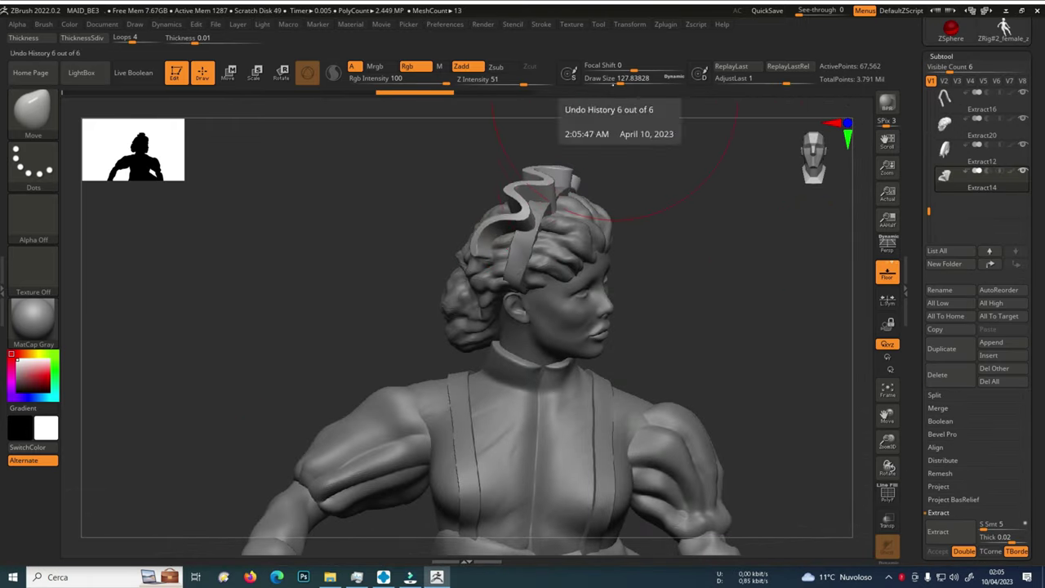
pyautogui.moveTo(700, 283)
pyautogui.mouseDown(button='right')
pyautogui.moveTo(645, 240)
pyautogui.moveTo(672, 252)
pyautogui.moveTo(484, 346)
pyautogui.moveTo(522, 368)
pyautogui.moveTo(581, 347)
pyautogui.moveTo(644, 238)
pyautogui.moveTo(532, 203)
pyautogui.mouseUp(button='right')
pyautogui.moveTo(352, 357)
pyautogui.keyDown('shift'); pyautogui.mouseDown(button='right')
pyautogui.moveTo(414, 363)
pyautogui.moveTo(420, 350)
pyautogui.moveTo(532, 410)
pyautogui.moveTo(448, 316)
pyautogui.moveTo(601, 240)
pyautogui.moveTo(674, 283)
pyautogui.moveTo(634, 286)
pyautogui.moveTo(860, 307)
pyautogui.moveTo(734, 326)
pyautogui.mouseUp(button='right'); pyautogui.keyUp('shift')
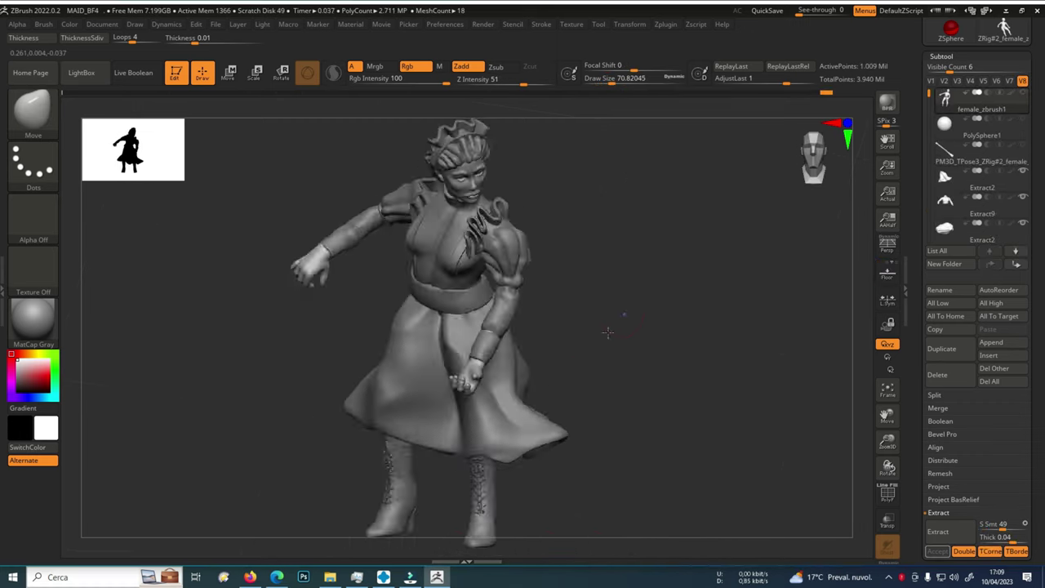
pyautogui.moveTo(669, 319); pyautogui.dragTo(643, 313, button='right')
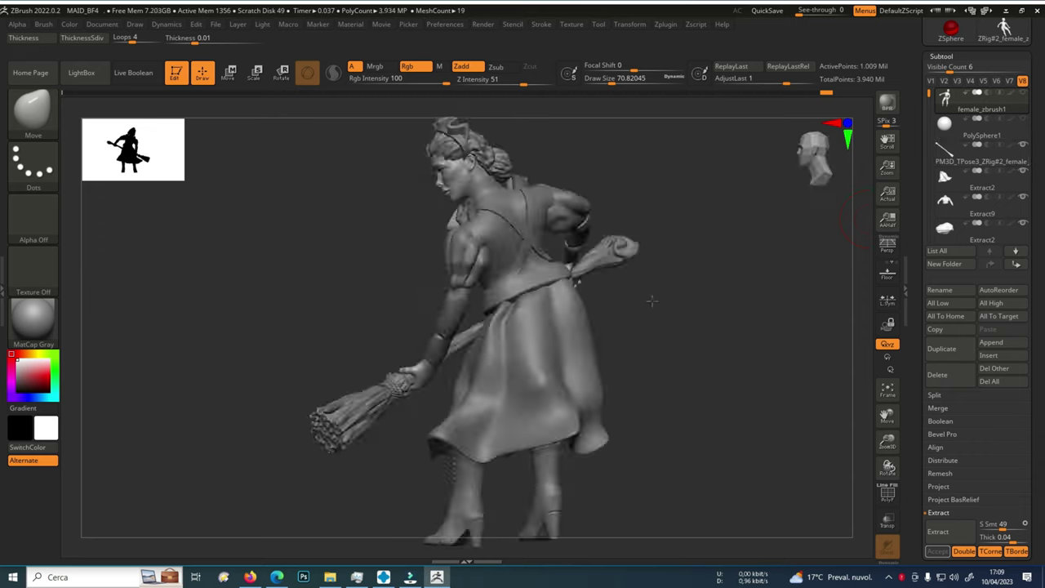
pyautogui.moveTo(653, 314); pyautogui.dragTo(739, 302, button='right')
# Select the diagonal back strap Extract14, show its wireframe, and remesh it with ZRemesher at a target polygons count of 60.
pyautogui.moveTo(926, 96); pyautogui.dragTo(928, 106)
pyautogui.click(944, 99)
pyautogui.keyDown('ctrl'); pyautogui.moveTo(653, 294); pyautogui.dragTo(628, 359, button='right'); pyautogui.keyUp('ctrl')
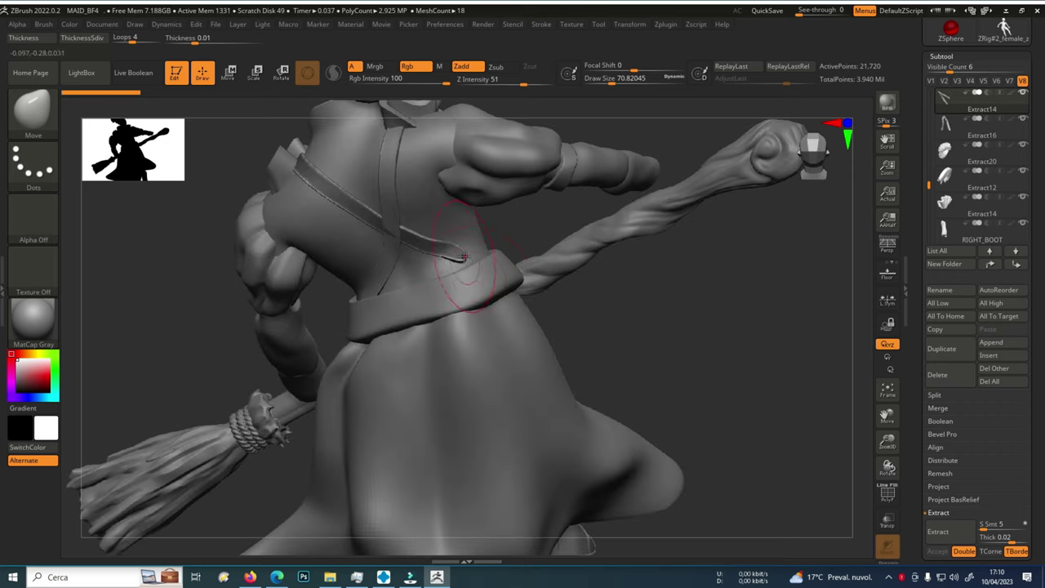
pyautogui.hotkey('shift', 'f')
pyautogui.scroll(-10, 965, 269)
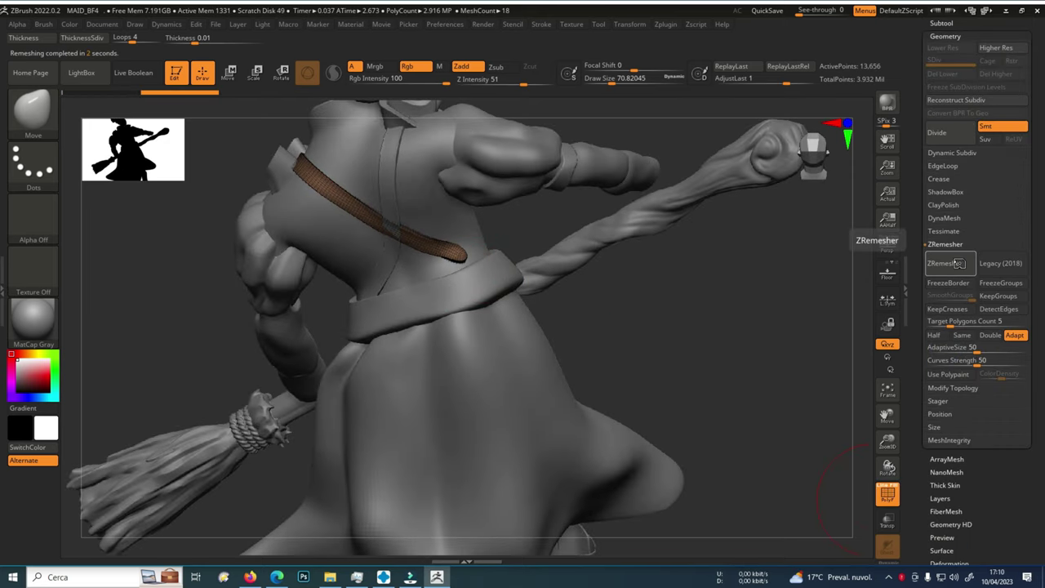
pyautogui.moveTo(493, 274)
pyautogui.mouseDown(button='right')
pyautogui.moveTo(704, 302)
pyautogui.moveTo(770, 380)
pyautogui.moveTo(816, 327)
pyautogui.moveTo(869, 367)
pyautogui.mouseUp(button='right')
pyautogui.scroll(8, 947, 336)
pyautogui.click(947, 335)
# Select the other shoulder strap, Extract16, and remesh it with ZRemesher at a target polygons count of 60.
pyautogui.click(959, 130)
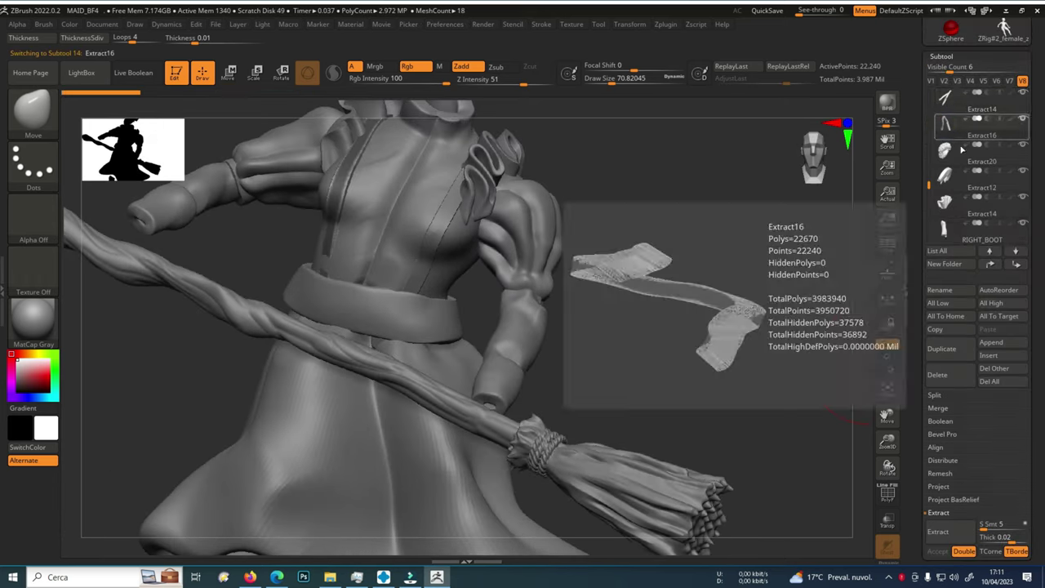
pyautogui.scroll(-10, 962, 204)
pyautogui.click(943, 264)
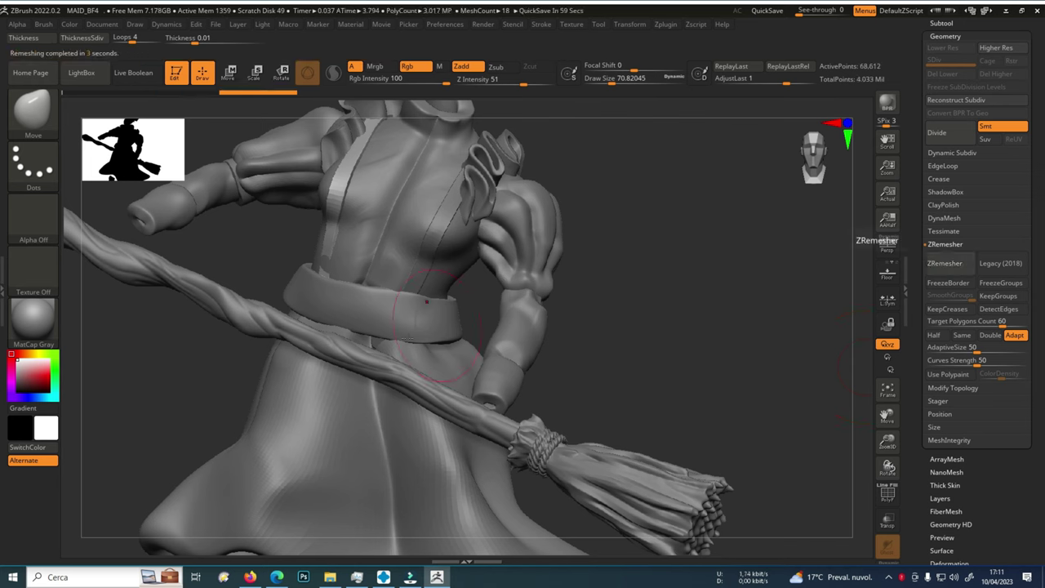
# Adjust the remeshed strap and the bodice beneath it with the Move brush, reducing the draw size to about 41.
pyautogui.moveTo(367, 269); pyautogui.dragTo(318, 269, button='right')
pyautogui.moveTo(611, 80); pyautogui.dragTo(598, 79)
pyautogui.moveTo(324, 275); pyautogui.dragTo(380, 308, button='right')
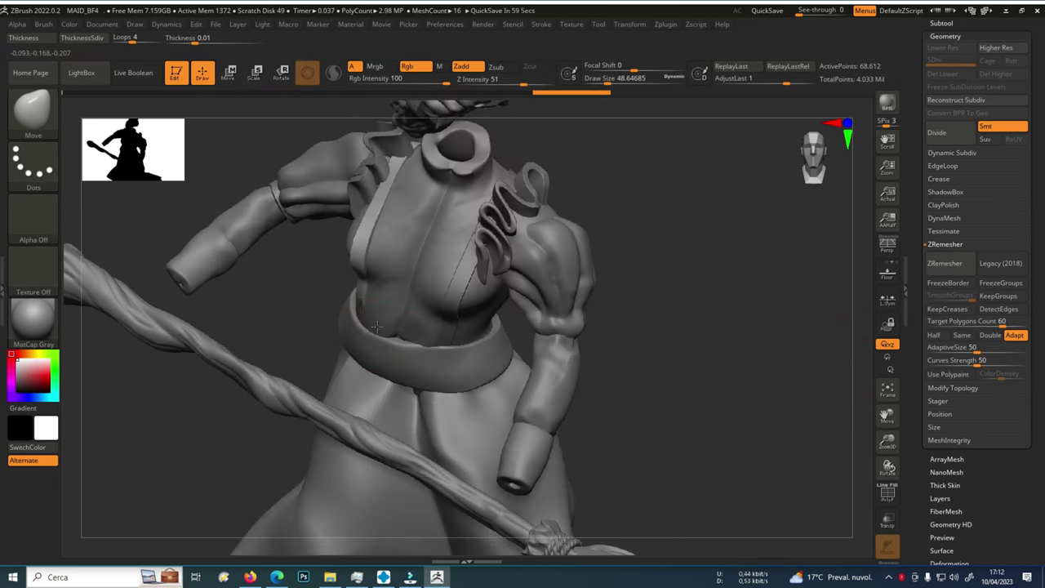
pyautogui.moveTo(652, 203); pyautogui.dragTo(633, 210, button='right')
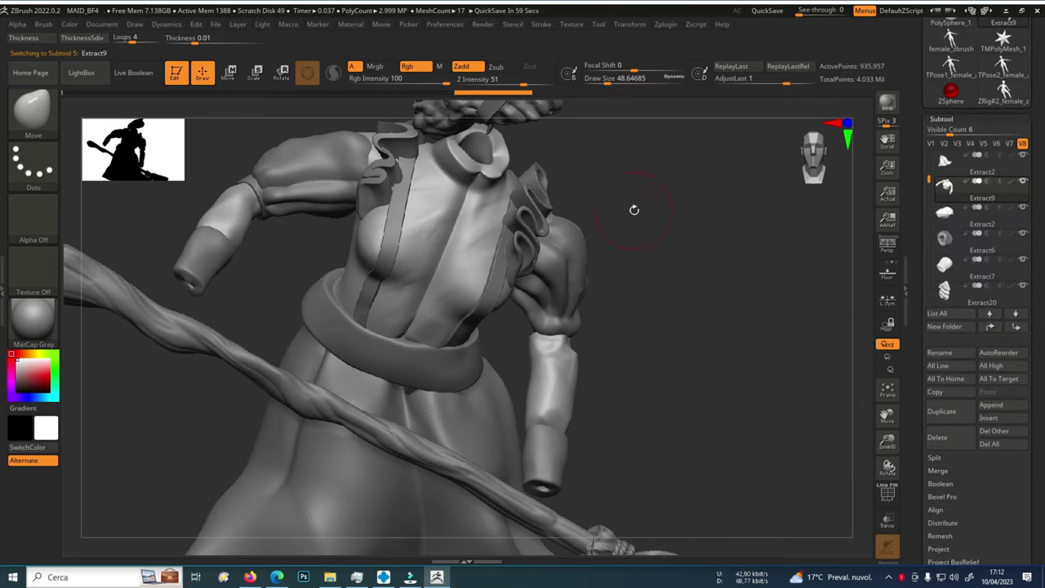
pyautogui.moveTo(368, 324); pyautogui.dragTo(577, 263, button='right')
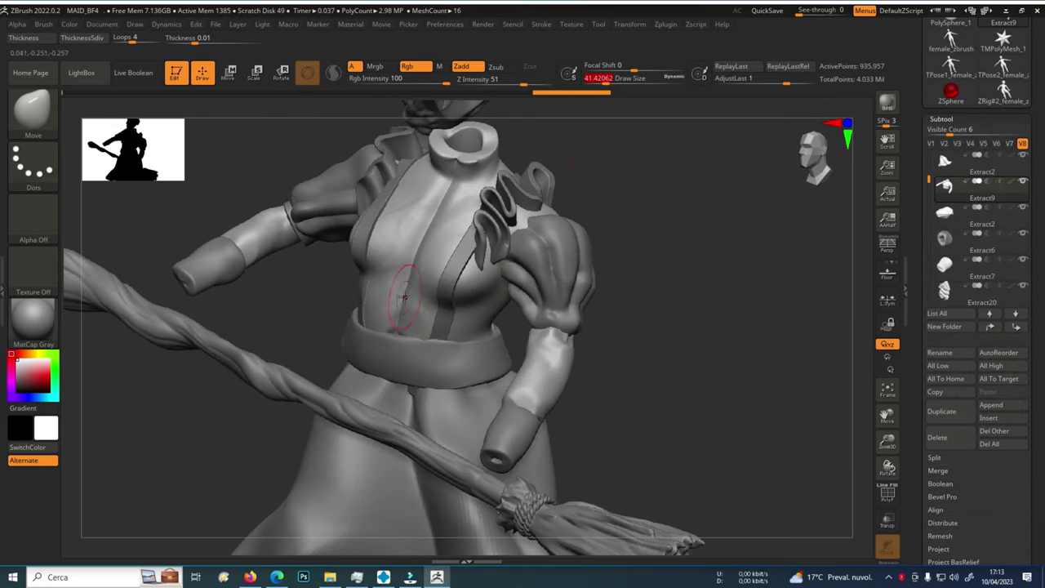
# Select the Extract16 strap again and fit it against the bodice and waistband from the side and front.
pyautogui.click(945, 236)
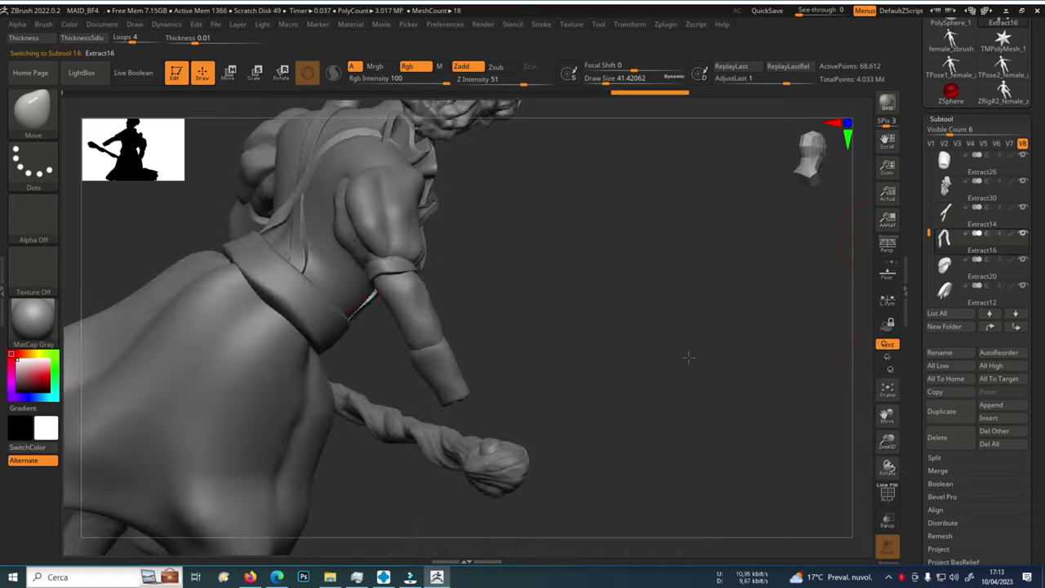
pyautogui.moveTo(357, 318); pyautogui.dragTo(525, 273, button='right')
pyautogui.moveTo(929, 231); pyautogui.dragTo(929, 249)
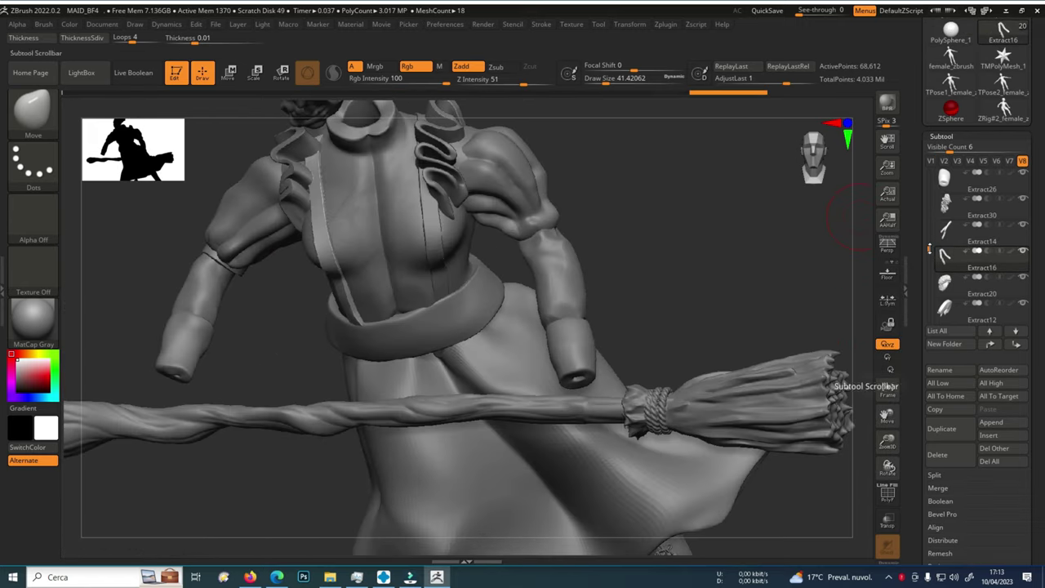
pyautogui.moveTo(343, 321); pyautogui.dragTo(678, 242, button='right')
# Select the Extract14 strap and fit it against the chest and waistband with the Move brush.
pyautogui.moveTo(929, 193); pyautogui.dragTo(928, 233)
pyautogui.click(951, 288)
pyautogui.moveTo(444, 354); pyautogui.dragTo(579, 227, button='right')
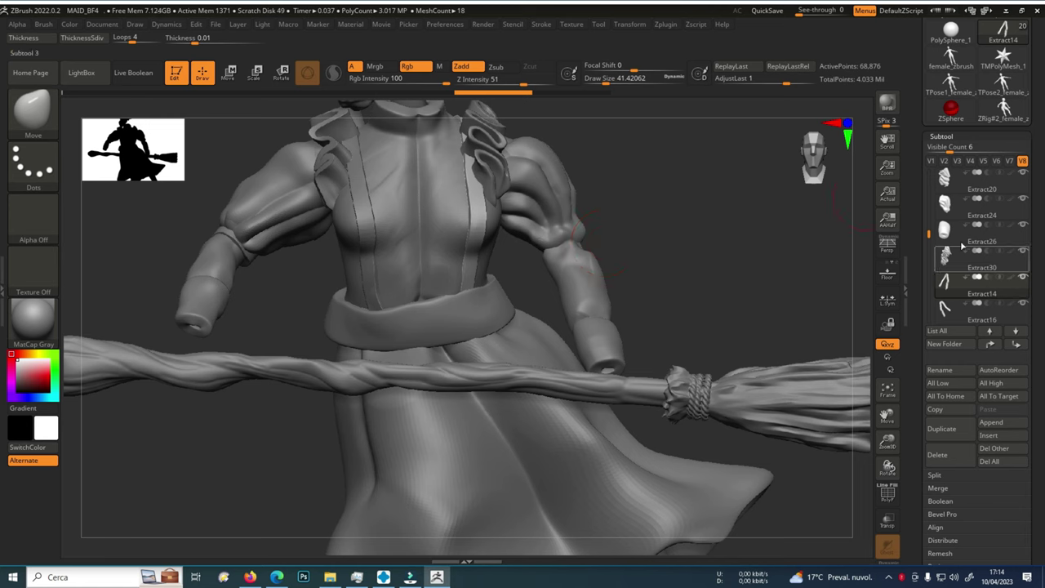
# Select the waistband, switch to the BrushFabricCloth brush, and stamp fabric folds onto it at Z Intensity 35.
pyautogui.keyDown('alt'); pyautogui.click(465, 300); pyautogui.keyUp('alt')
pyautogui.press('b')
pyautogui.press('f')
pyautogui.press('c')
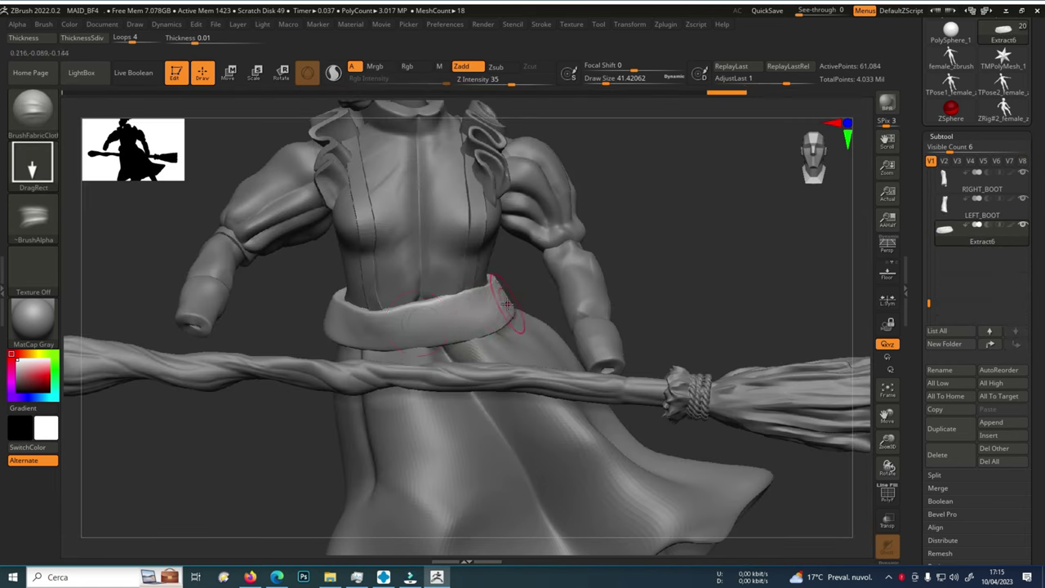
pyautogui.moveTo(483, 281); pyautogui.dragTo(515, 294, button='right')
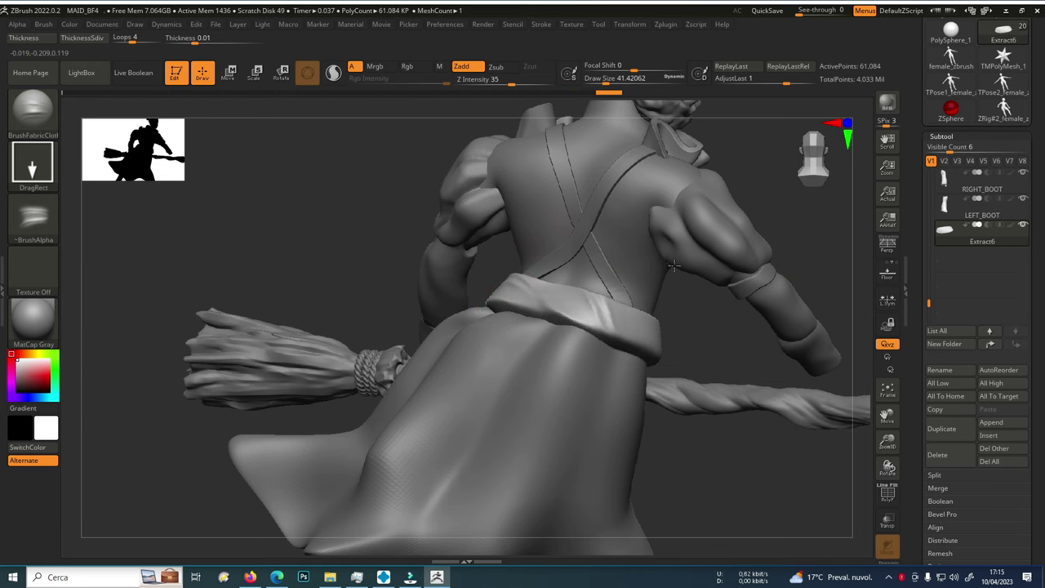
# Add more fabric folds around the waistband's front, sides and back with the draw size raised to about 87.
pyautogui.moveTo(673, 265); pyautogui.dragTo(697, 272, button='right')
pyautogui.moveTo(635, 305); pyautogui.dragTo(645, 324, button='right')
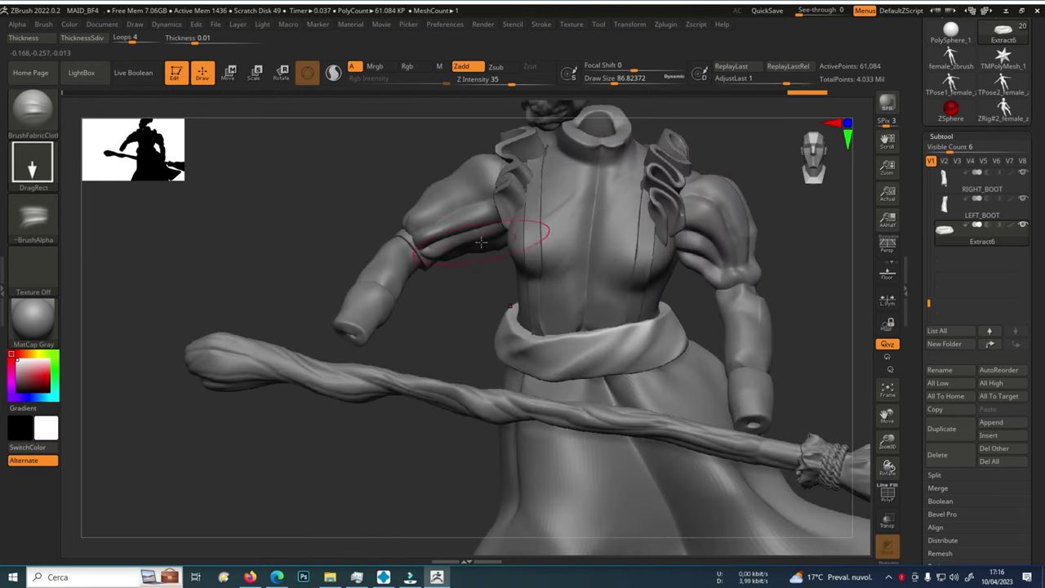
pyautogui.moveTo(481, 242); pyautogui.dragTo(638, 325, button='right')
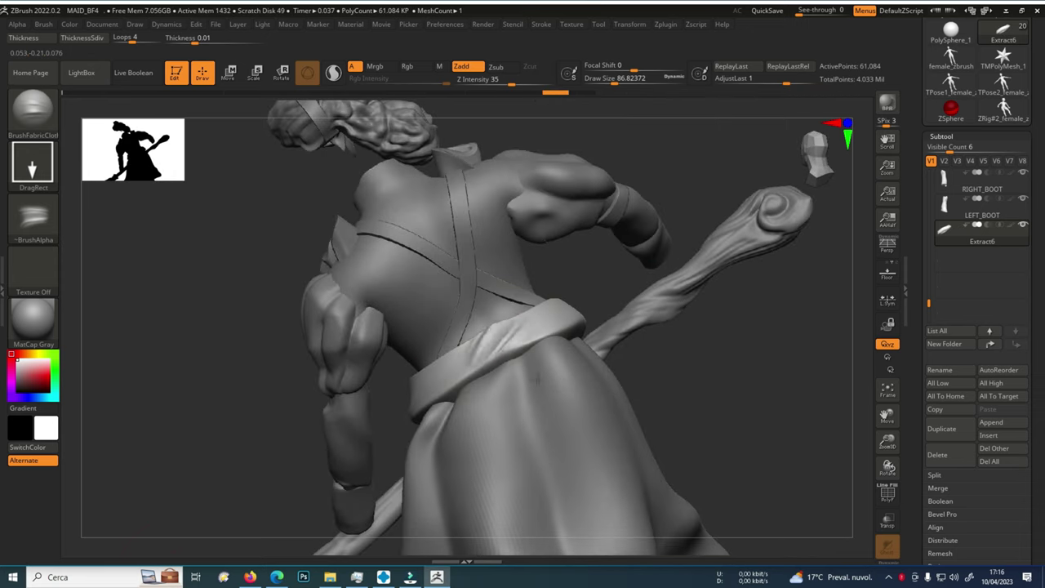
pyautogui.moveTo(564, 367); pyautogui.dragTo(810, 368, button='right')
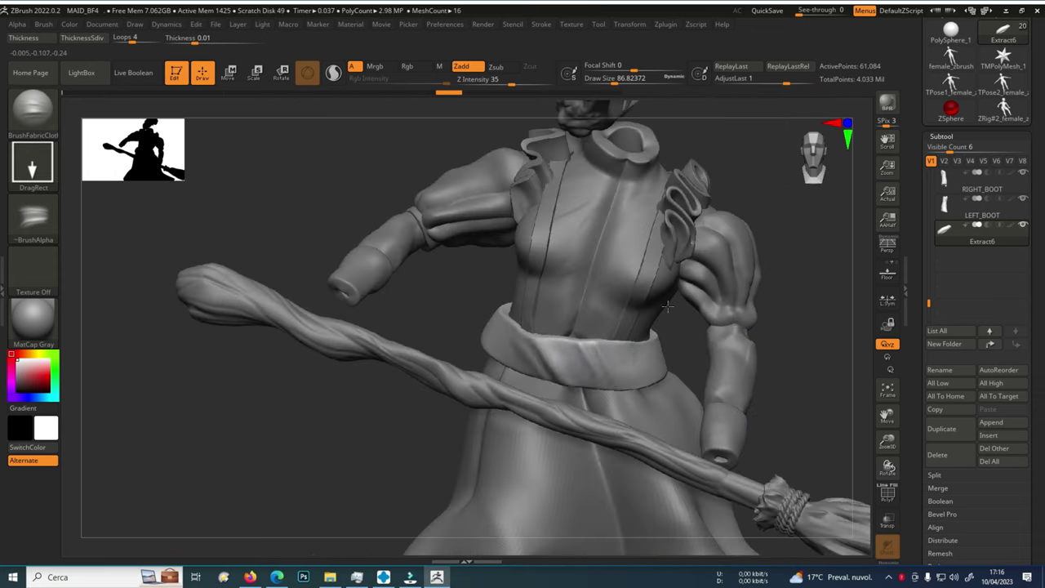
pyautogui.moveTo(483, 329); pyautogui.dragTo(349, 386, button='right')
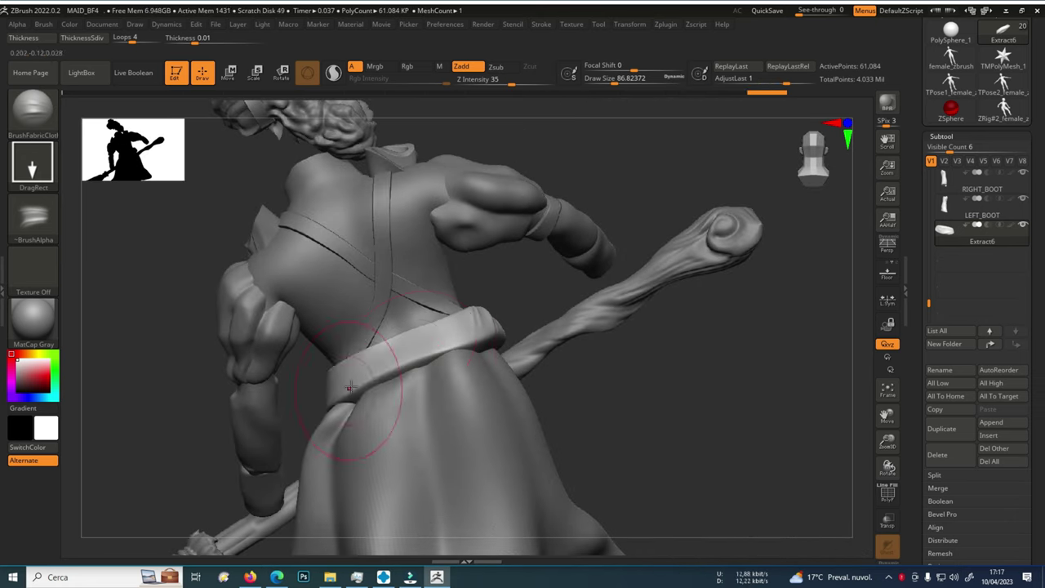
pyautogui.moveTo(600, 343)
pyautogui.mouseDown(button='right')
pyautogui.moveTo(788, 384)
pyautogui.moveTo(857, 368)
pyautogui.moveTo(519, 344)
pyautogui.moveTo(562, 336)
pyautogui.mouseUp(button='right')
pyautogui.moveTo(737, 268); pyautogui.dragTo(509, 312, button='right')
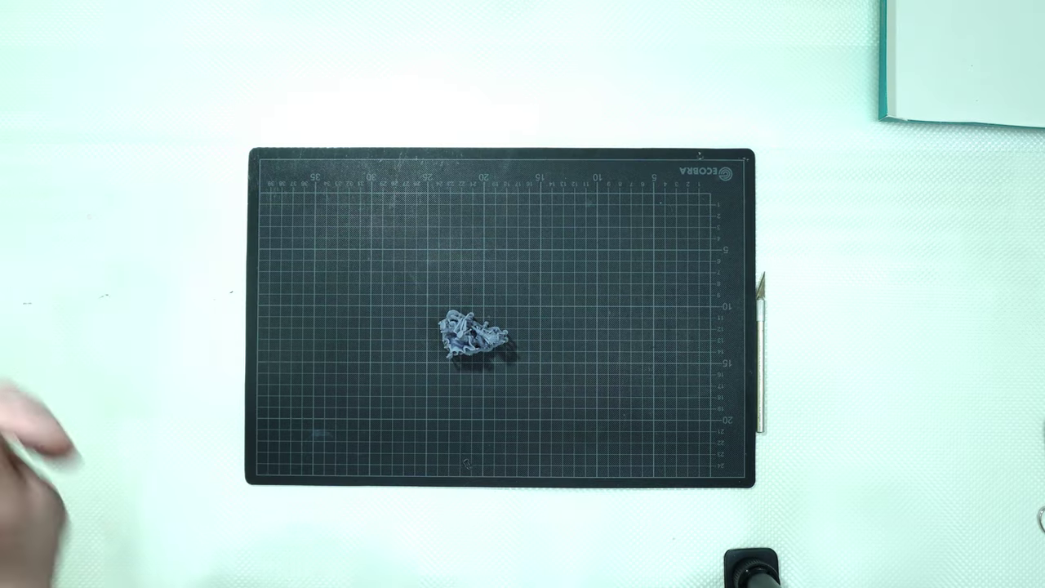